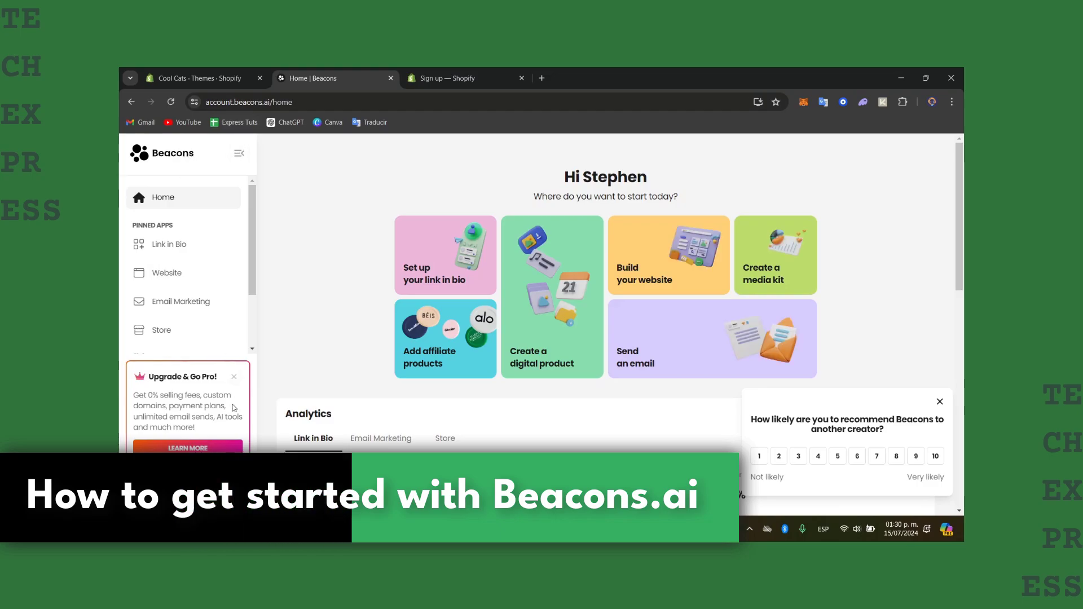
Log out of Beacons and sign back in with the first listed Google account.
left_click(169, 497)
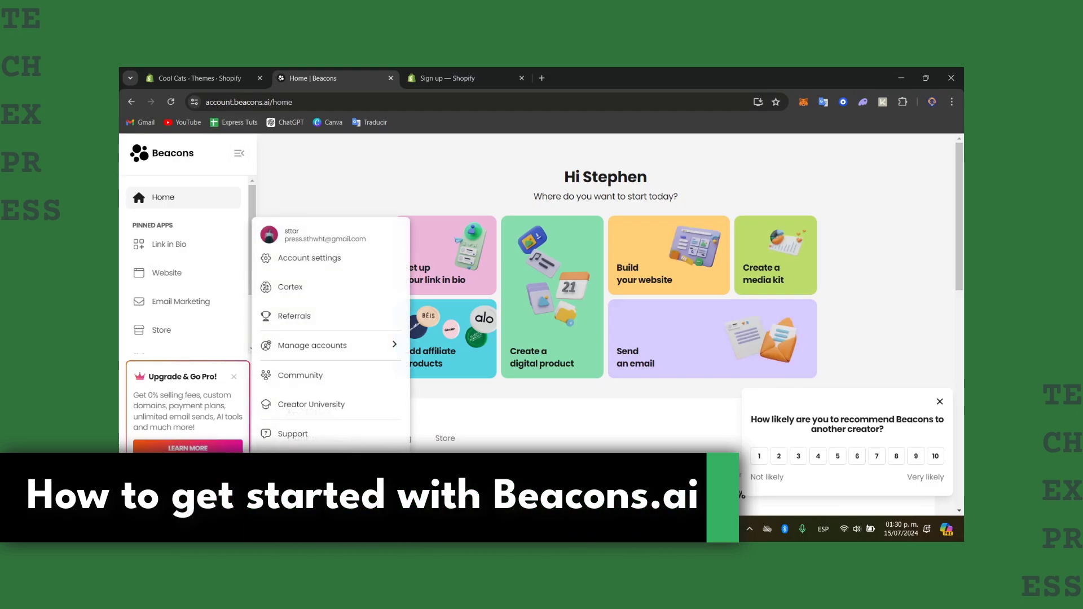
left_click(293, 494)
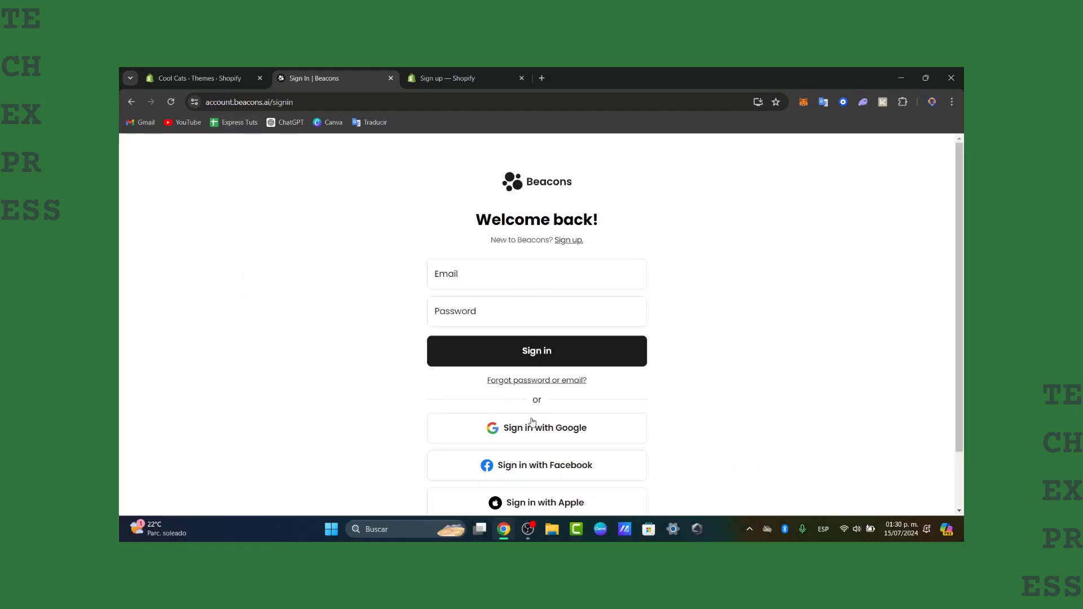
left_click(539, 427)
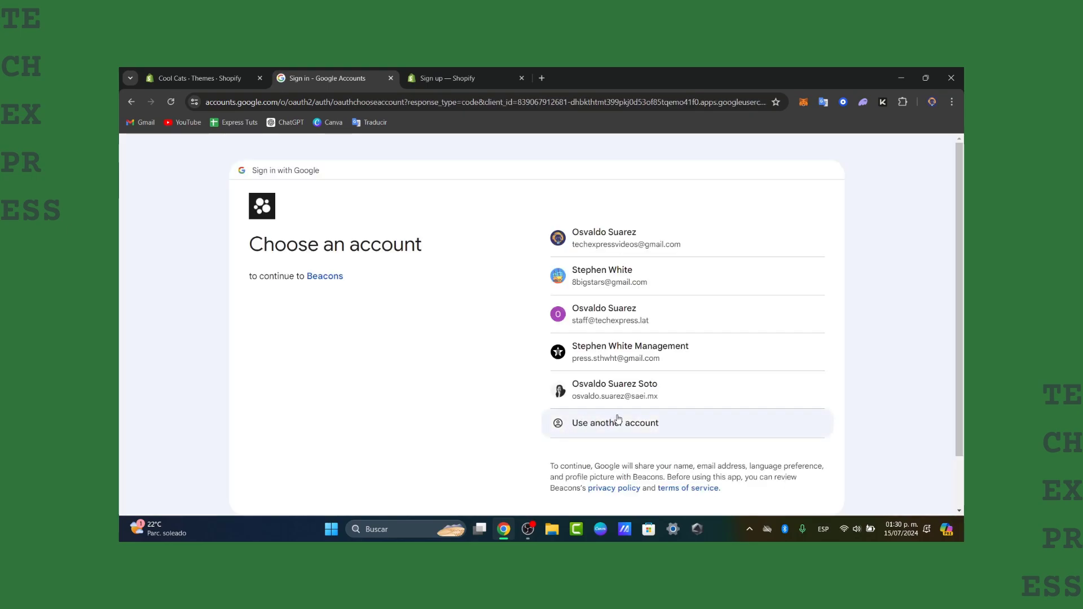
left_click(674, 244)
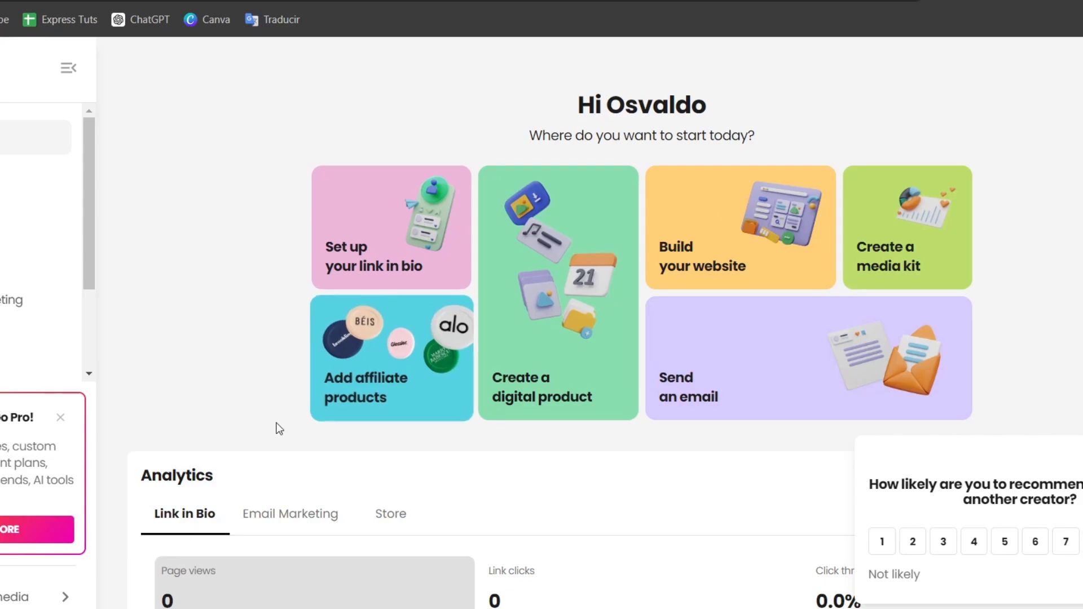
Dismiss the Go Pro upgrade card and scroll through the home dashboard.
left_click(60, 418)
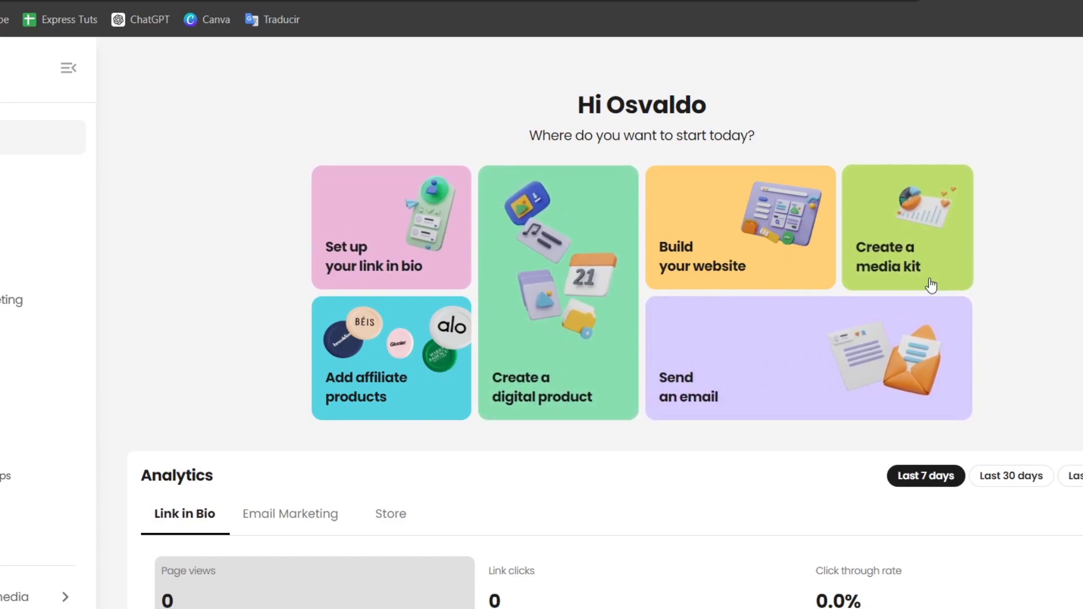
scroll(530, 497, "down", 7)
scroll(562, 516, "down", 5)
scroll(563, 516, "up", 8)
mouse_move(810, 455)
scroll(811, 456, "down", 7)
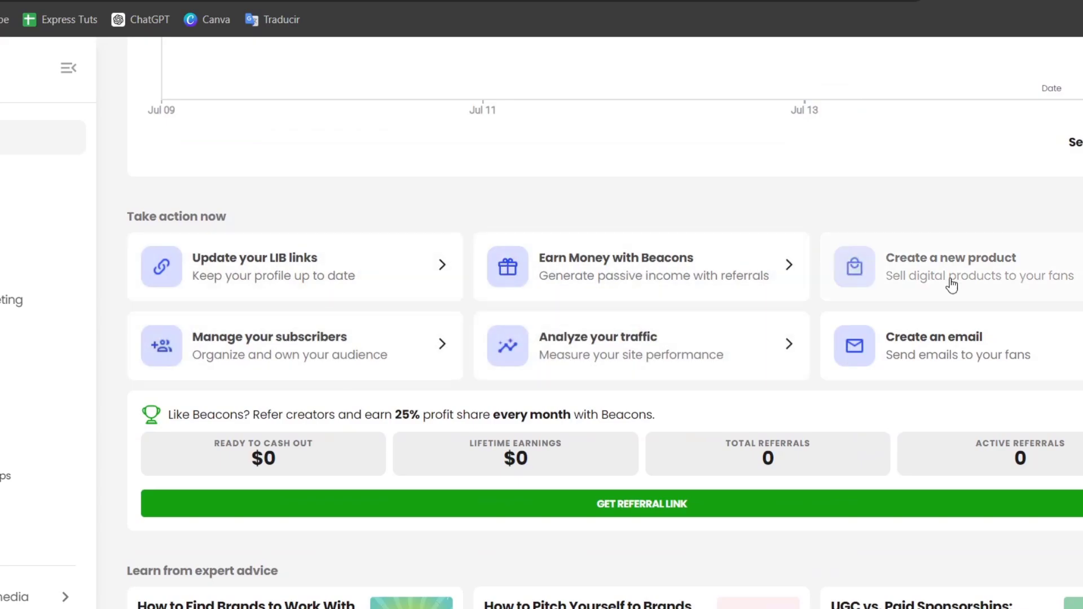
scroll(942, 282, "down", 3)
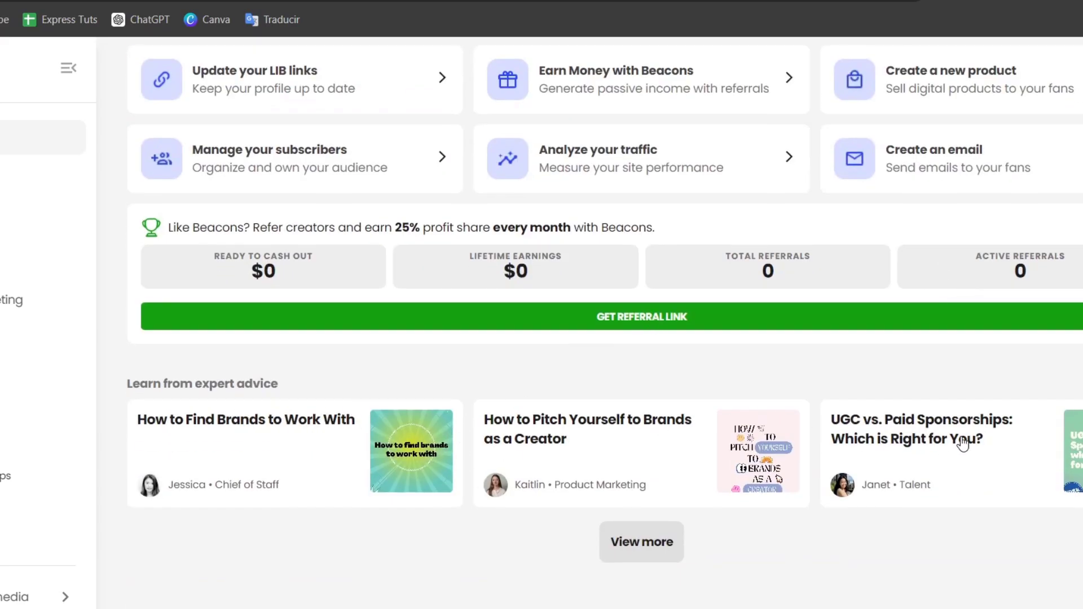
scroll(520, 409, "up", 12)
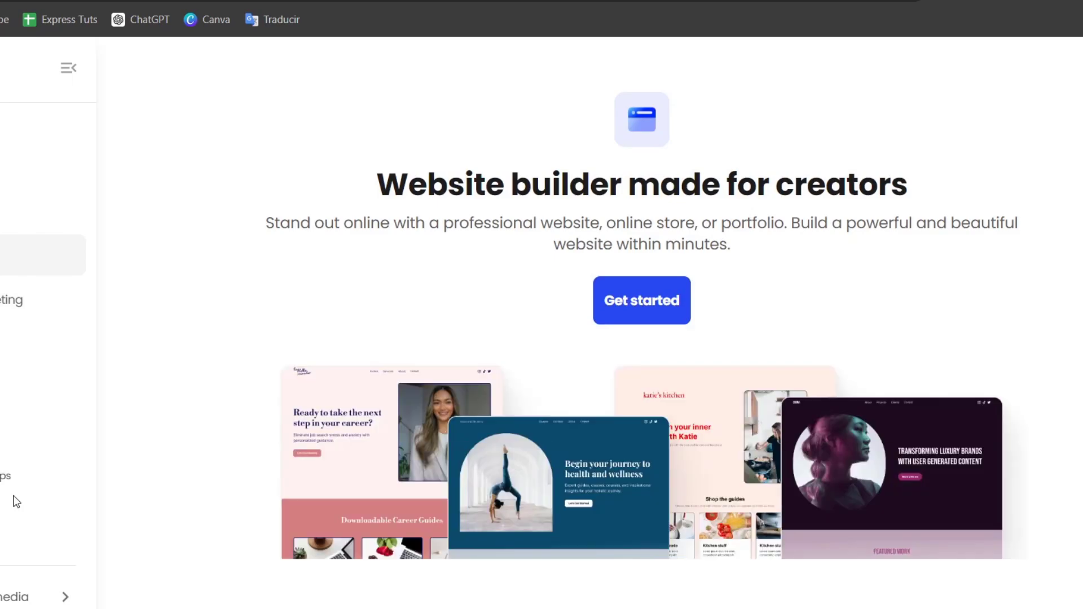
Open the Link in Bio editor and browse the sample creator site templates.
left_click(2, 210)
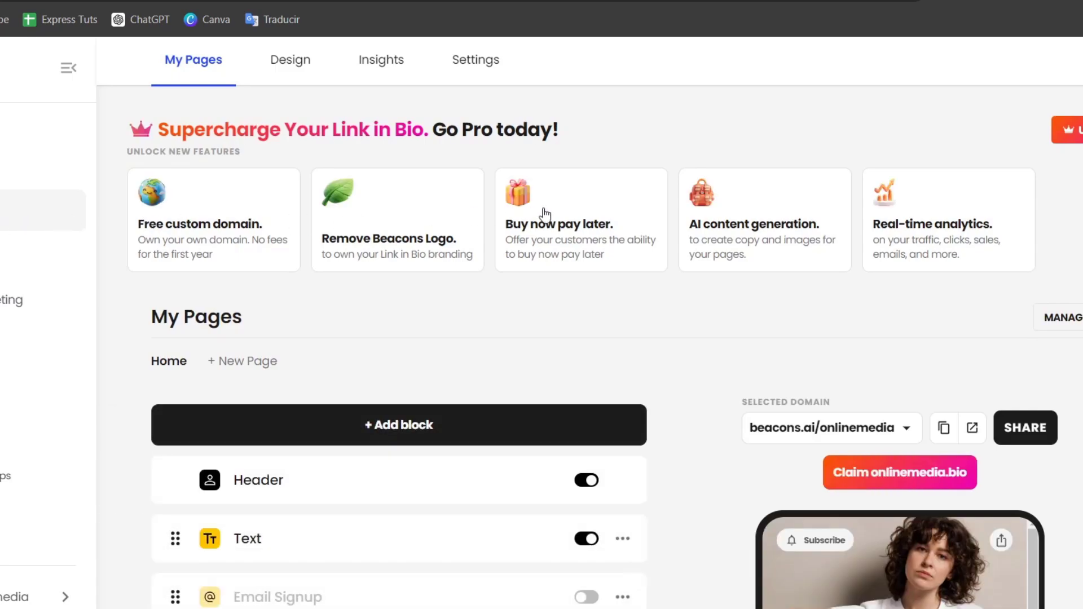
scroll(552, 214, "down", 5)
scroll(972, 321, "down", 3)
scroll(1076, 322, "down", 5)
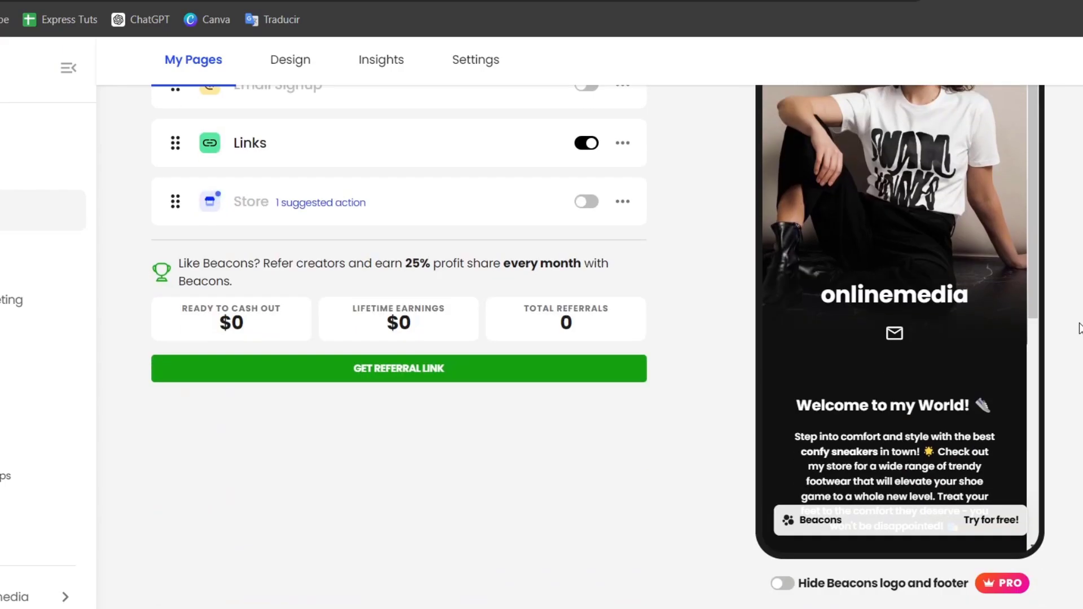
scroll(1079, 327, "up", 10)
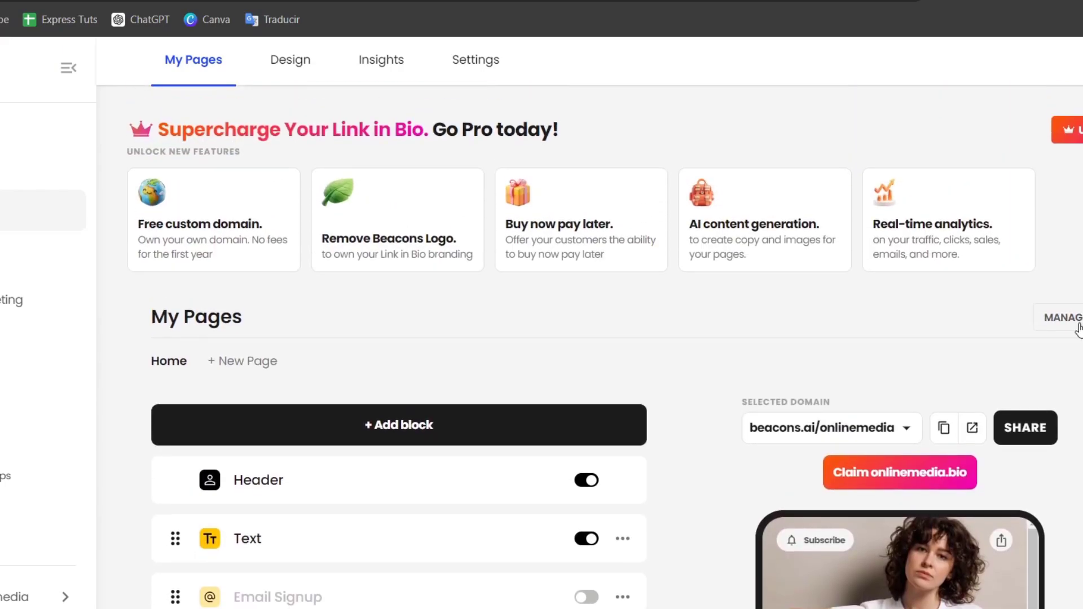
scroll(1079, 329, "down", 2)
scroll(328, 347, "up", 2)
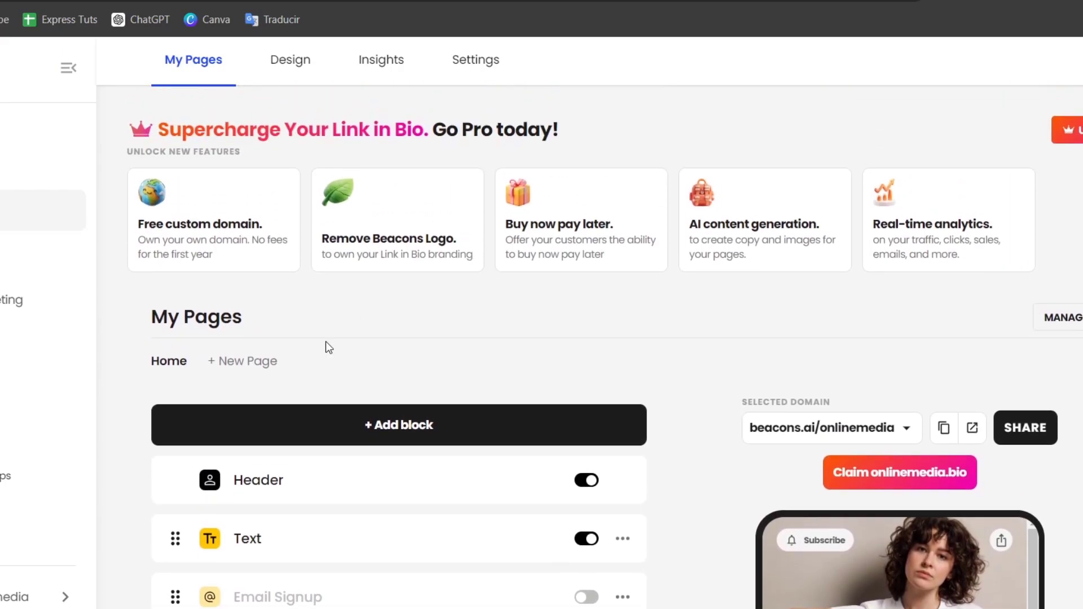
Add a new page named Page 2 and bring up the header's Design settings.
left_click(238, 371)
left_click(477, 393)
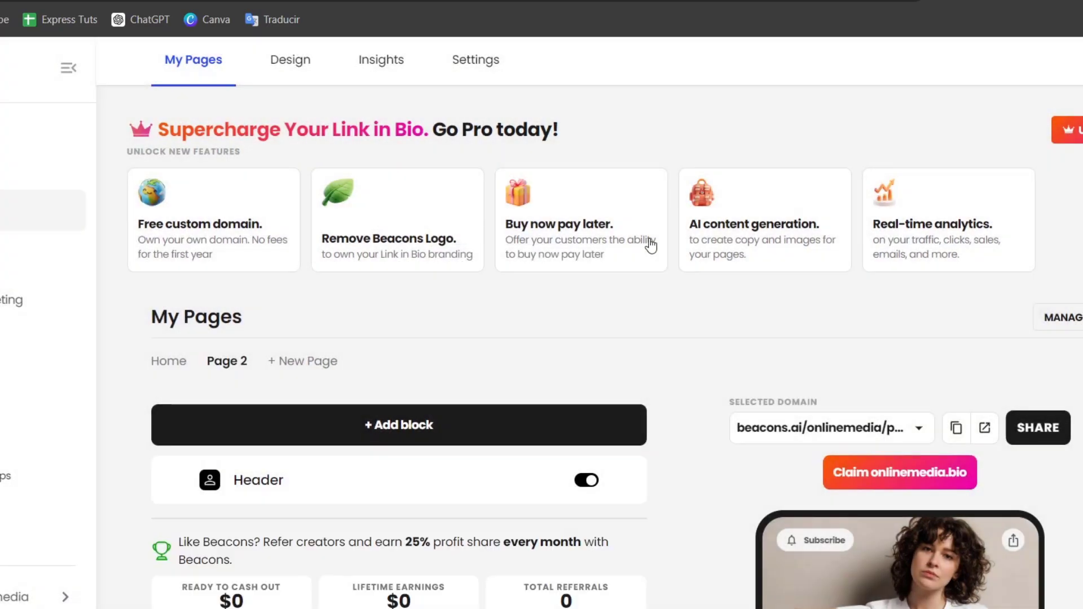
scroll(755, 284, "down", 4)
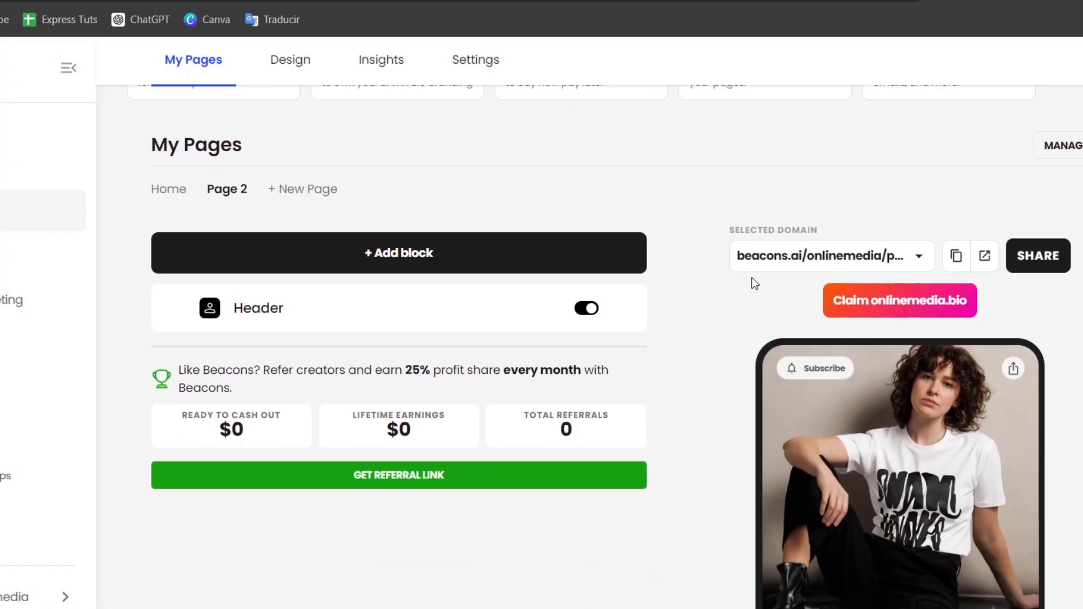
left_click(261, 307)
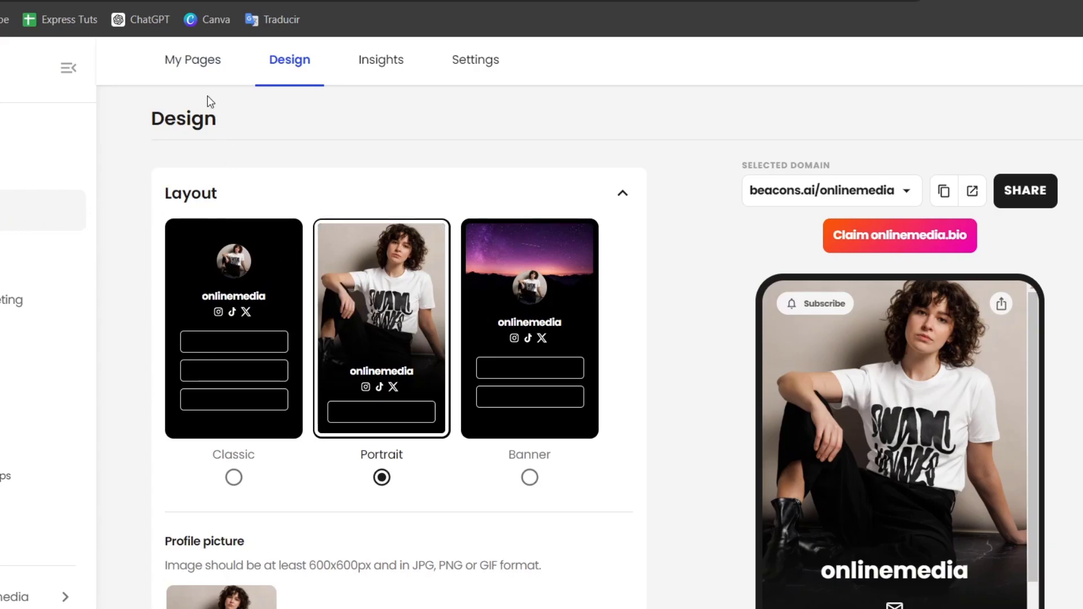
left_click(205, 65)
scroll(455, 336, "down", 4)
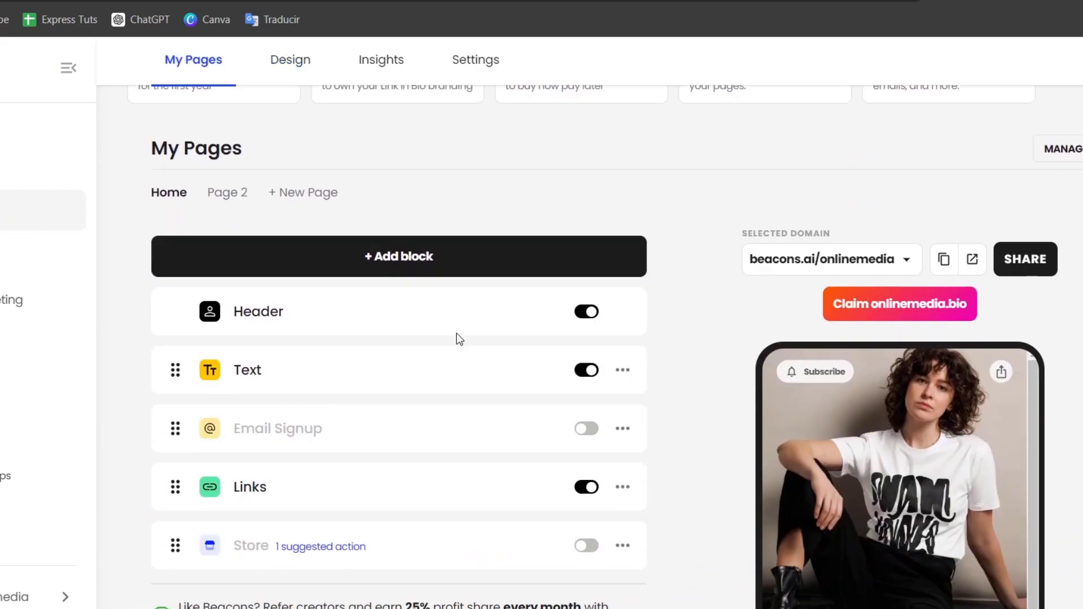
scroll(457, 335, "down", 5)
scroll(456, 336, "up", 6)
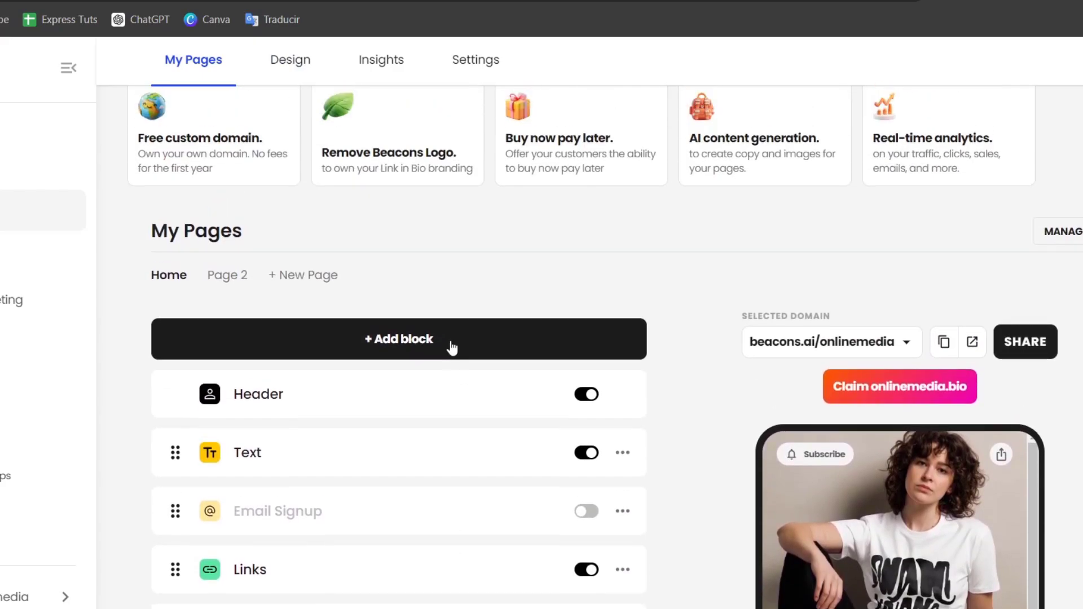
scroll(452, 346, "down", 2)
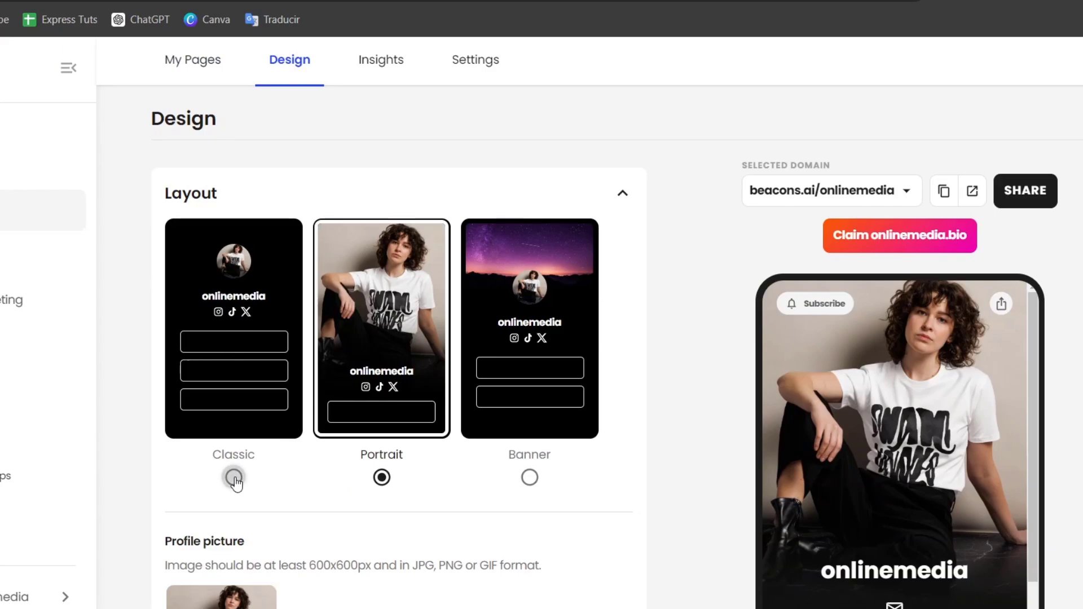
left_click(234, 478)
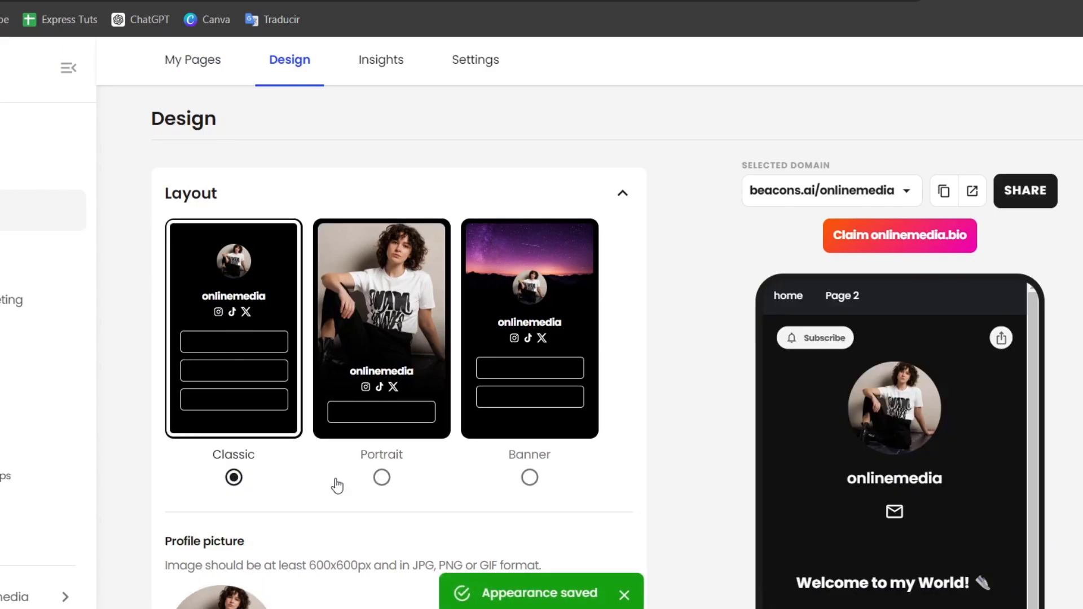
left_click(398, 478)
left_click(529, 477)
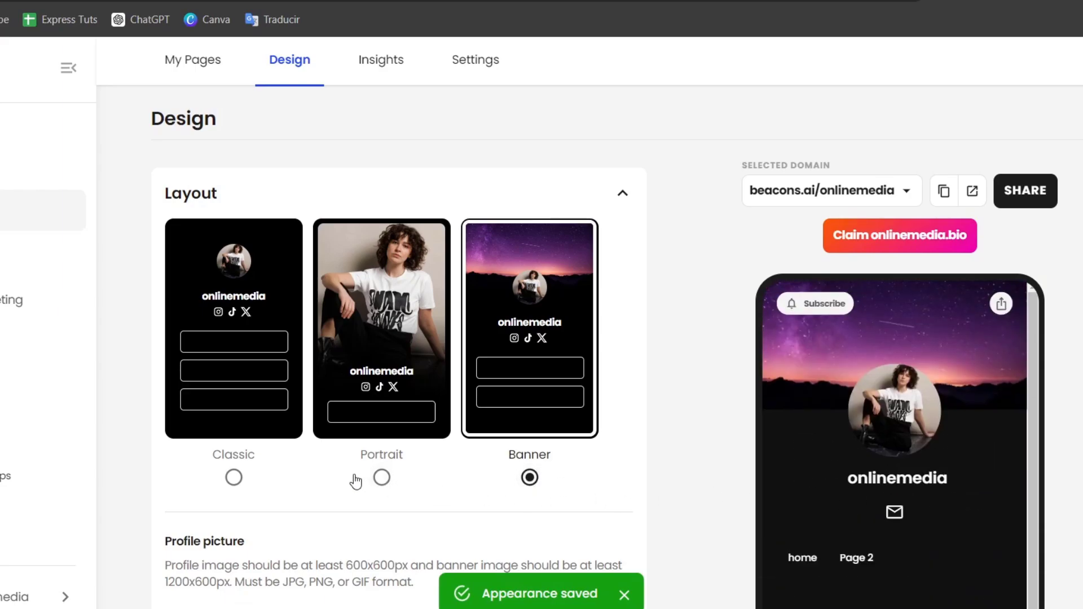
left_click(382, 478)
scroll(411, 482, "down", 8)
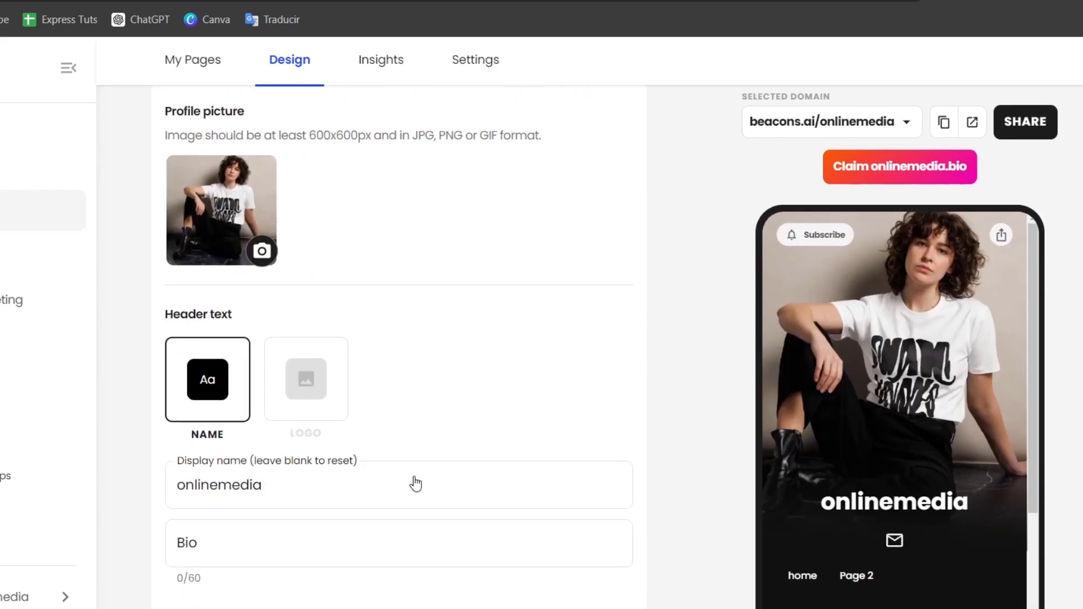
Upload the burnt-orange hoodie image as the profile picture.
left_click(273, 256)
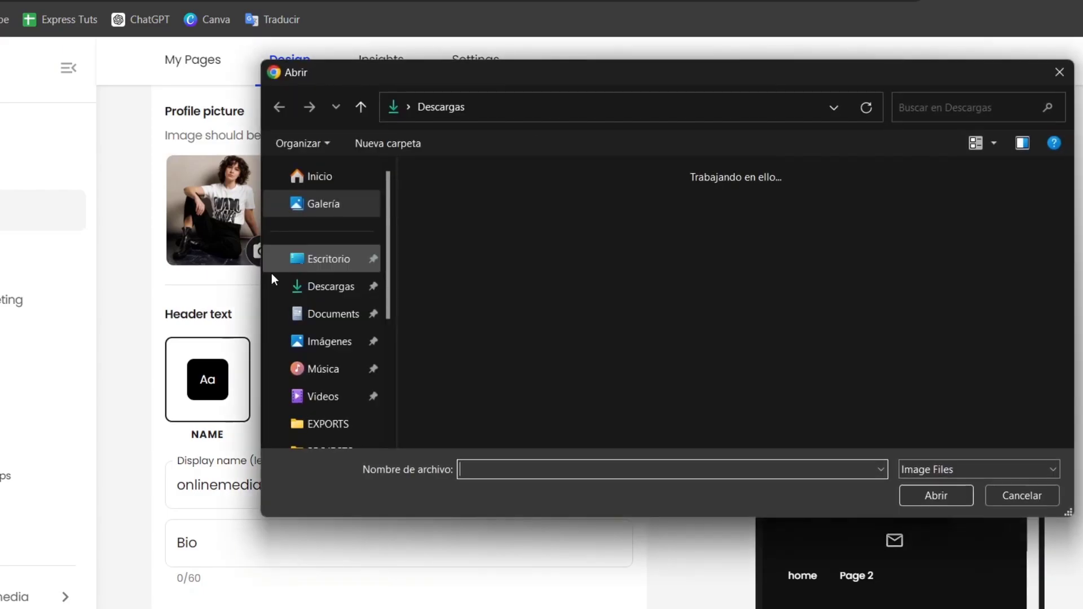
scroll(846, 314, "down", 5)
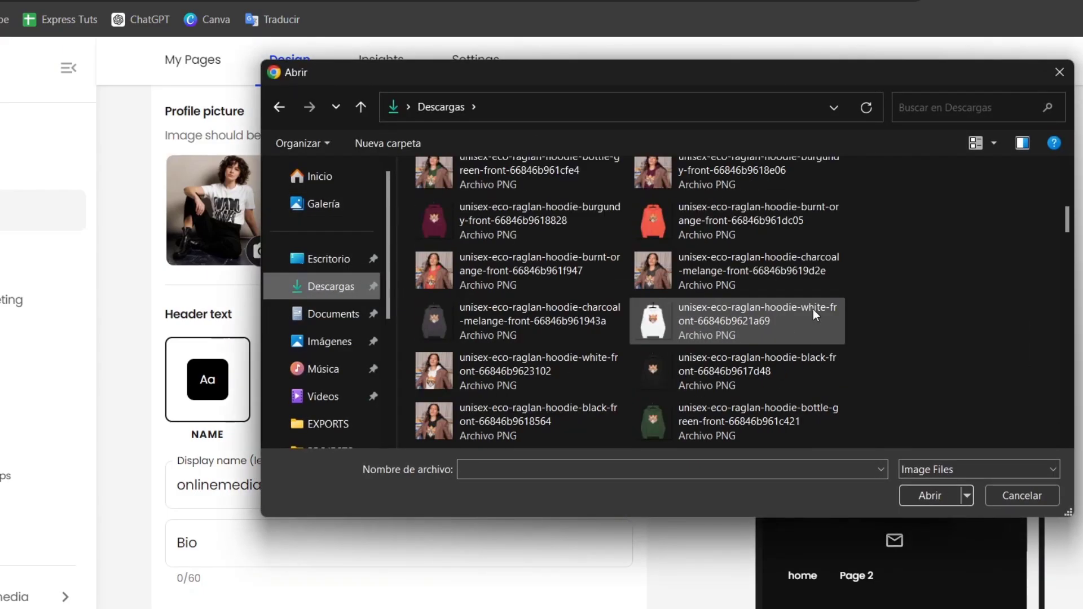
left_click(582, 270)
left_click(923, 496)
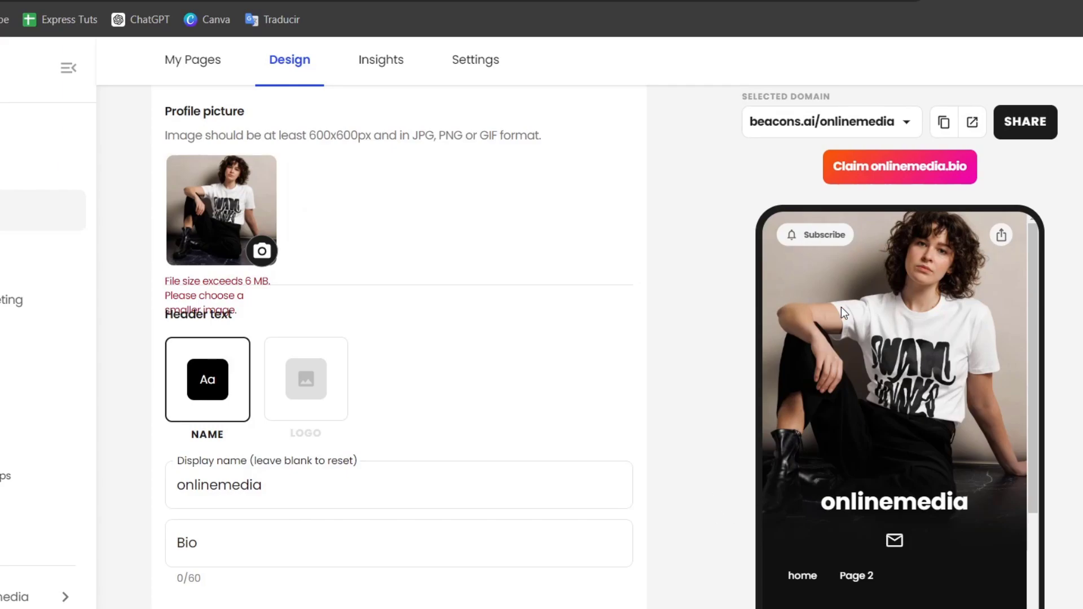
Replace it with the cat T-shirt photo, cropped onto the man on the left.
left_click(263, 260)
scroll(710, 337, "down", 10)
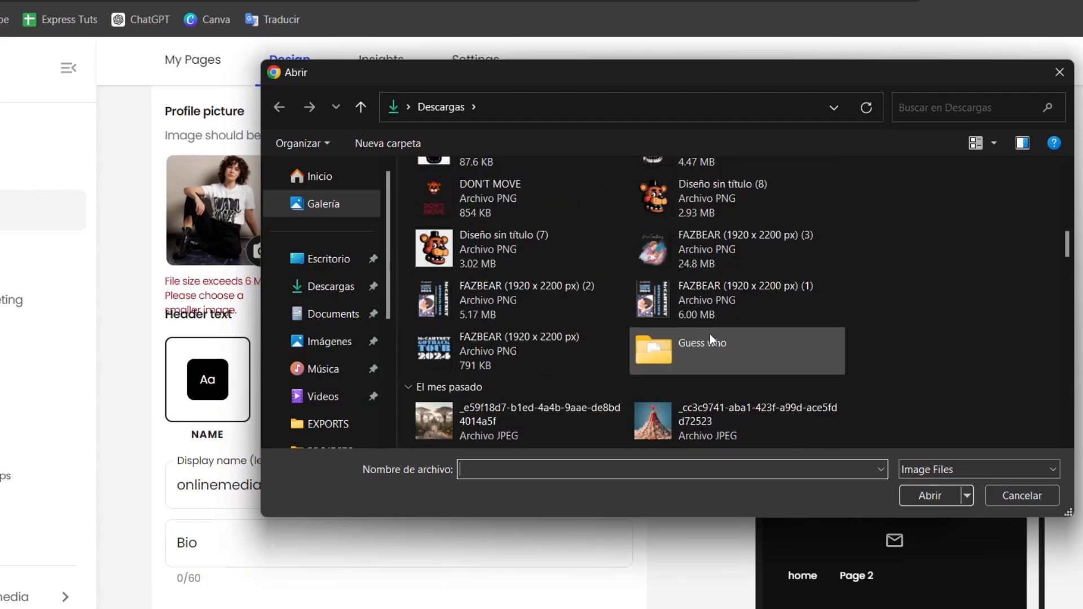
scroll(710, 334, "down", 5)
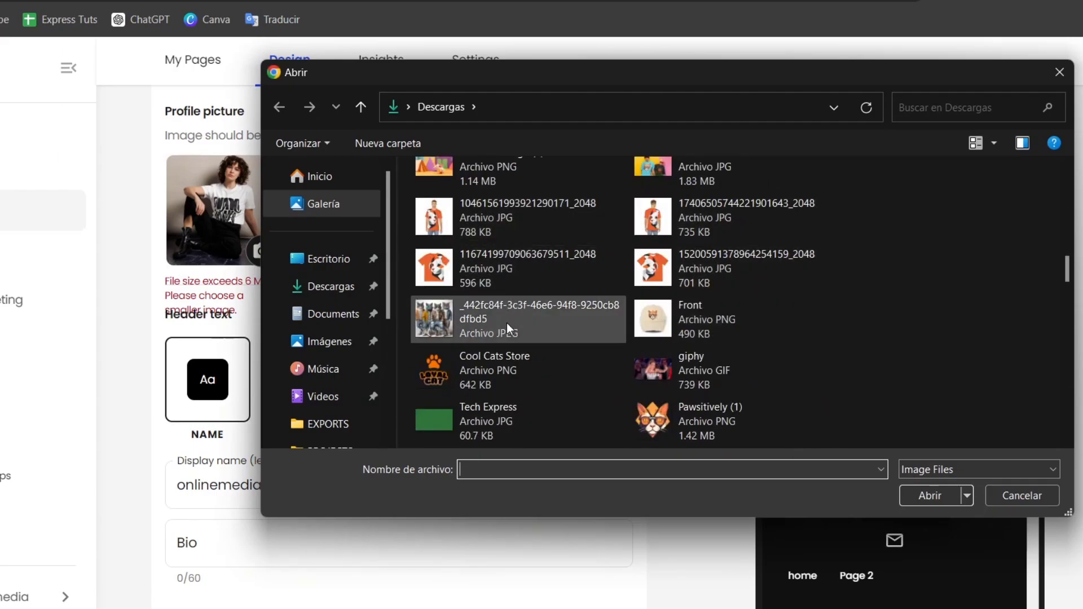
scroll(670, 365, "up", 2)
left_click(680, 259)
left_click(923, 500)
left_click_drag(645, 405, 479, 424)
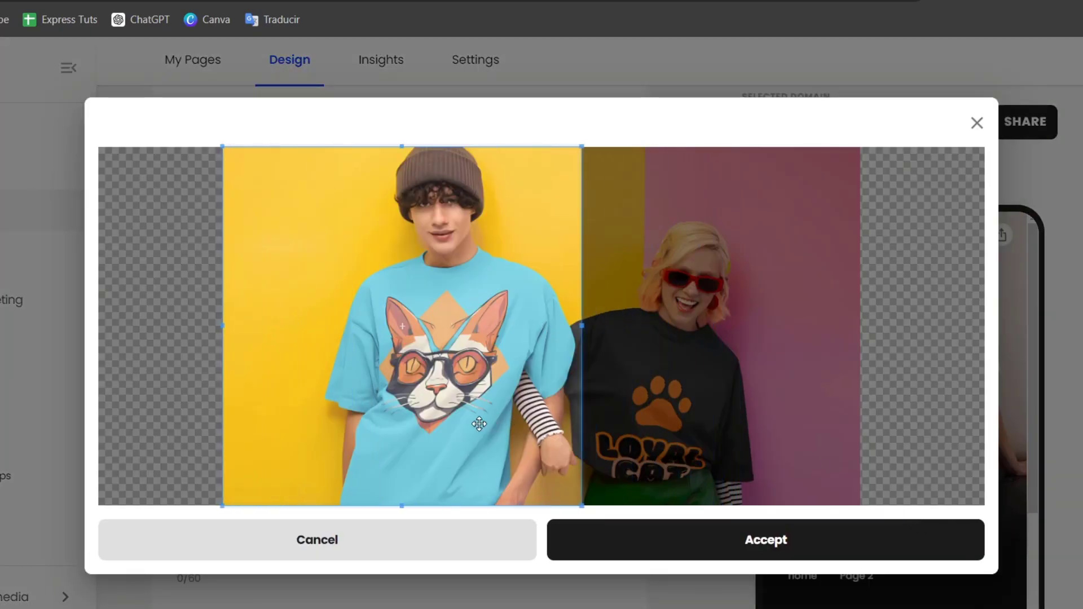
left_click(795, 541)
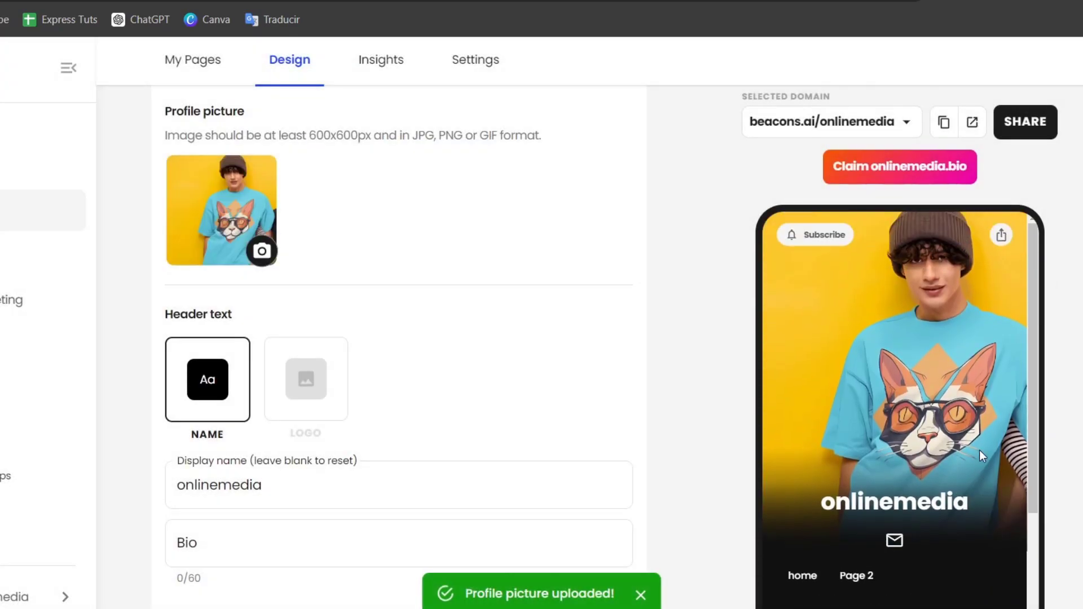
Set the header name to 'Cool Cats Store' with bio 'You are the coolest one!', in small text.
scroll(372, 429, "down", 2)
double_click(310, 401)
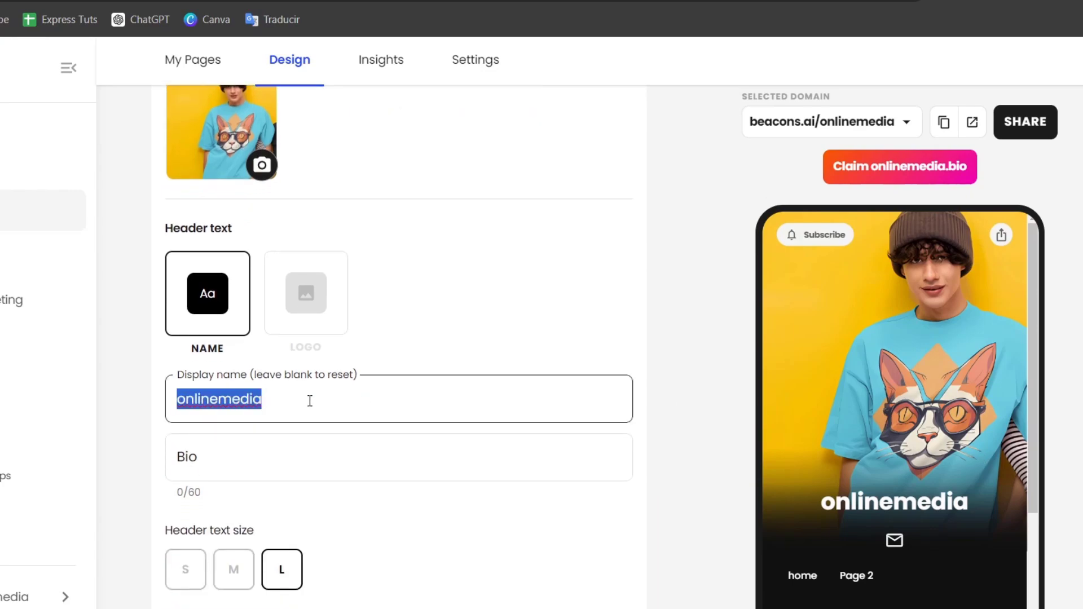
type("Cool Cats Store")
left_click(307, 440)
type("You are the coolest one!")
scroll(293, 441, "down", 2)
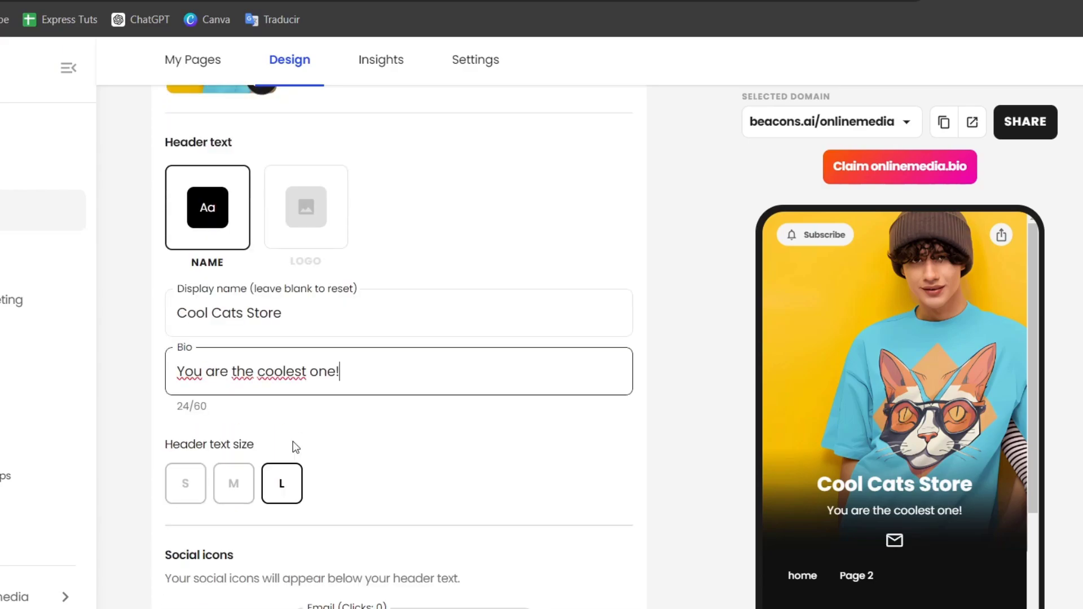
left_click(236, 488)
left_click(204, 493)
Set the social icon size to S, the smallest option.
scroll(455, 454, "down", 5)
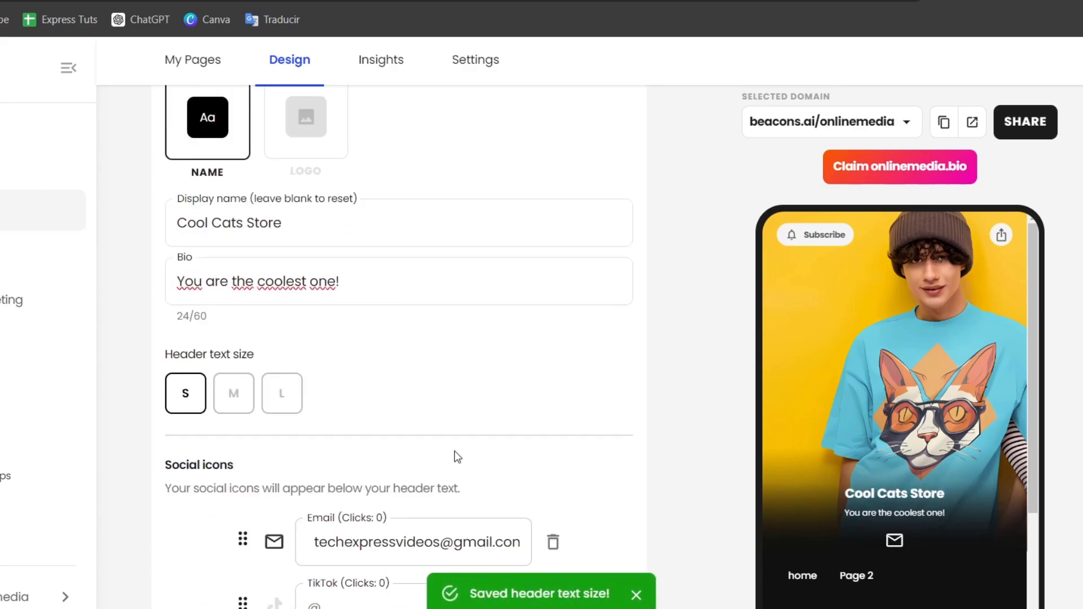
scroll(430, 438, "down", 2)
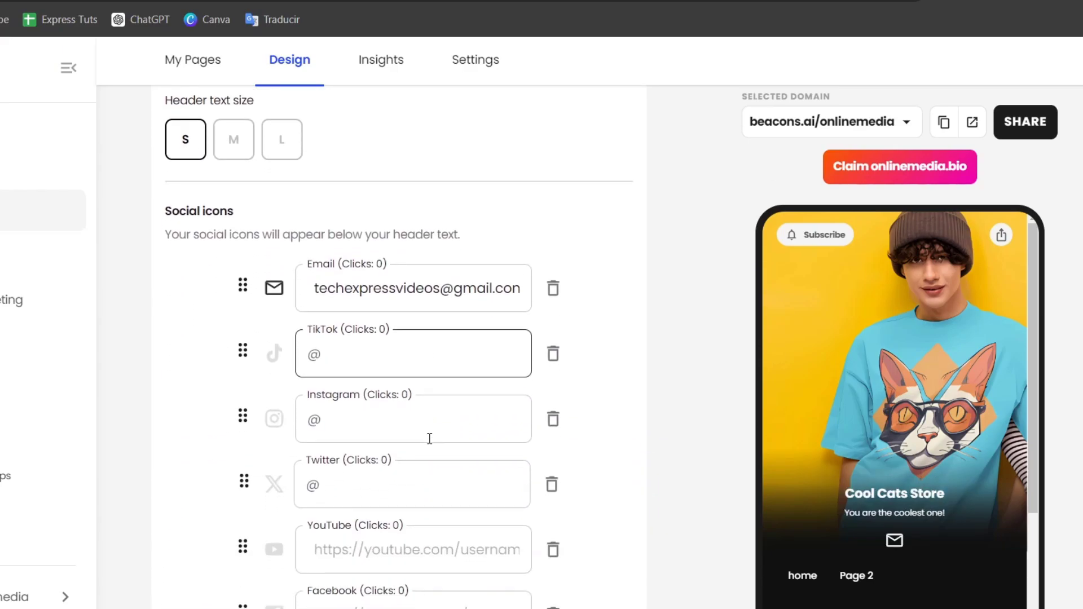
scroll(508, 435, "down", 3)
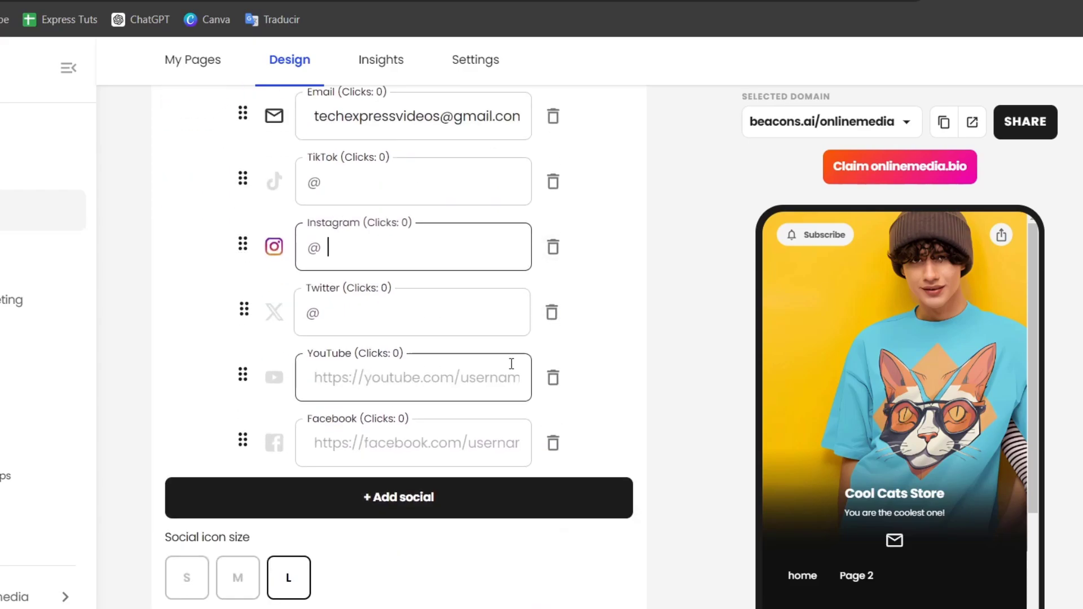
scroll(525, 406, "down", 3)
left_click(238, 406)
left_click(194, 410)
Try the Soft Blush and Midnight Sun palettes, then apply Silver Dawn.
scroll(390, 420, "down", 5)
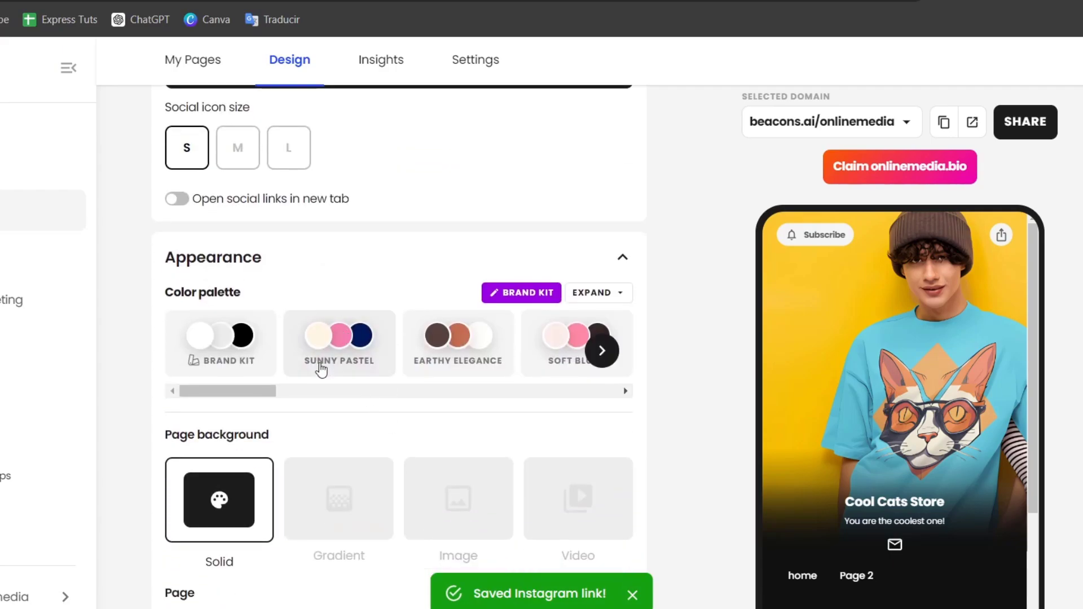
left_click_drag(266, 392, 593, 401)
left_click(330, 373)
left_click(432, 355)
left_click(440, 363)
Set the block style to Square corners.
scroll(560, 454, "down", 2)
scroll(560, 454, "down", 1)
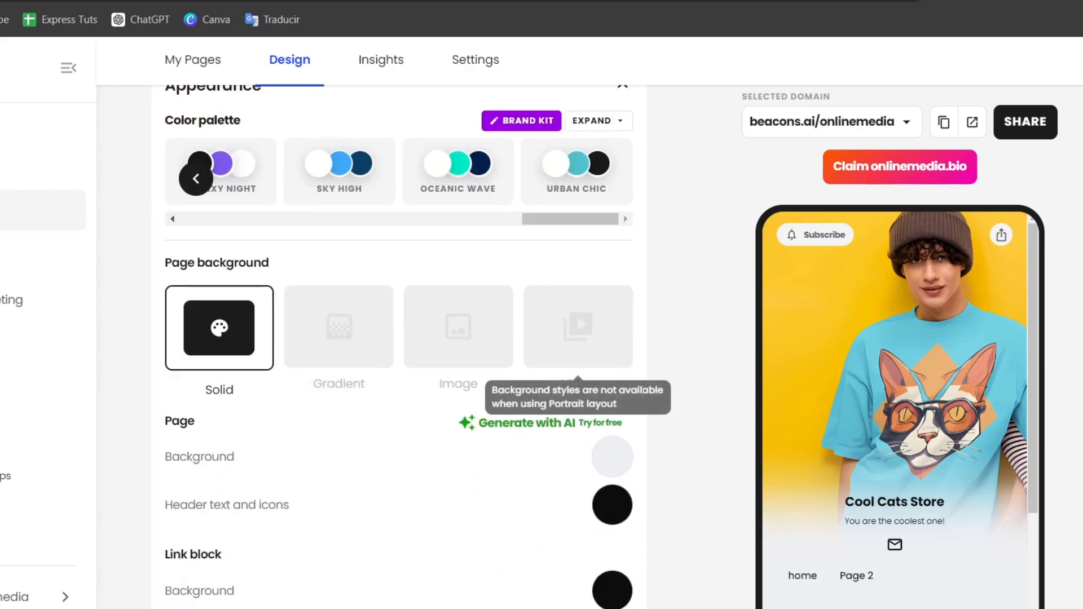
scroll(655, 445, "down", 8)
scroll(851, 466, "down", 1)
scroll(851, 465, "down", 3)
scroll(837, 470, "down", 3)
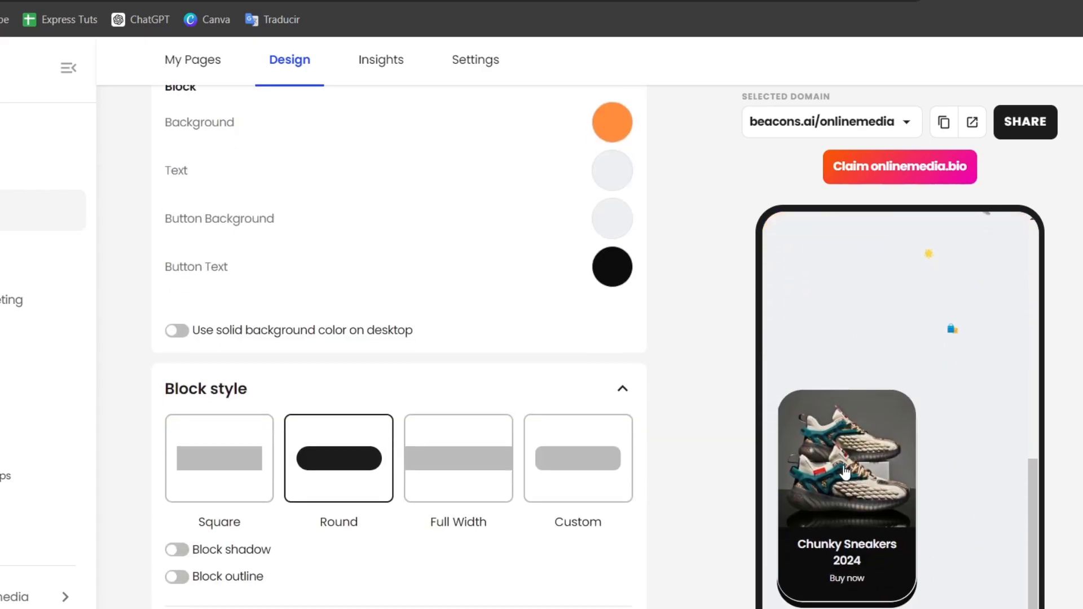
left_click(239, 474)
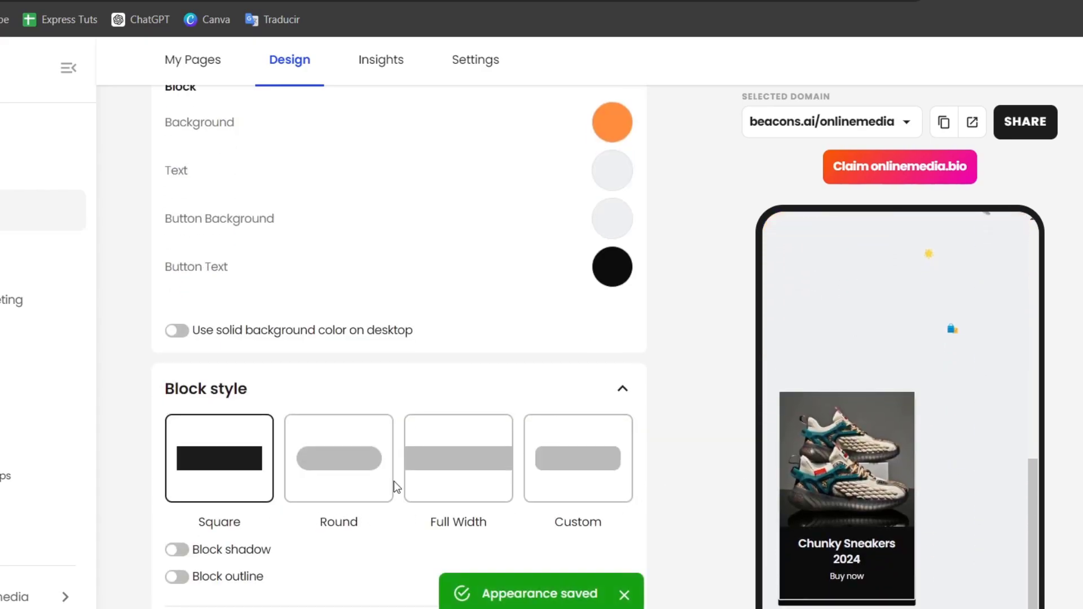
scroll(454, 482, "down", 8)
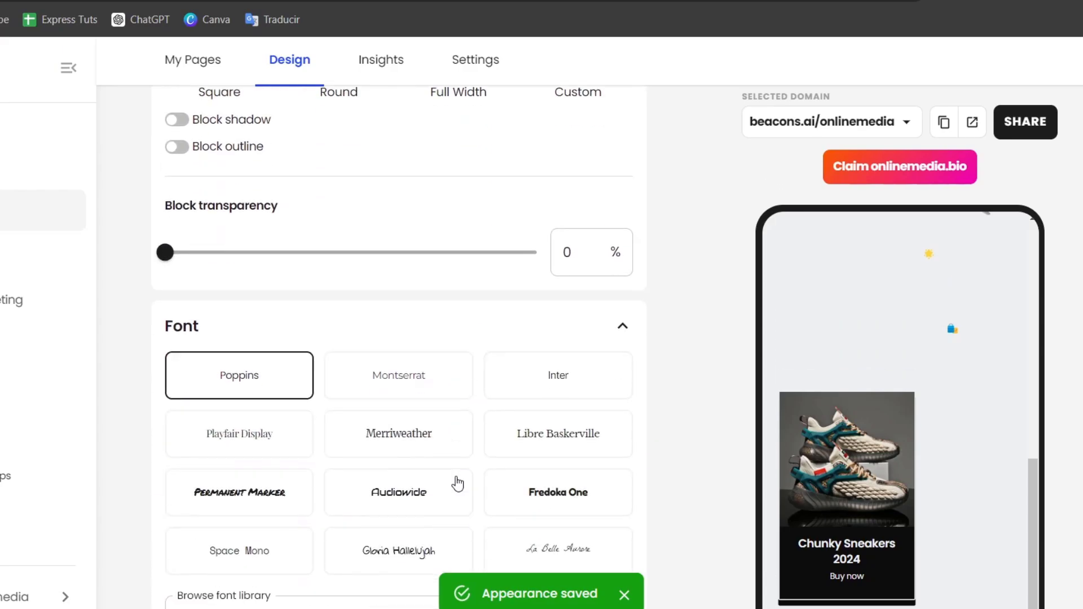
scroll(457, 484, "down", 11)
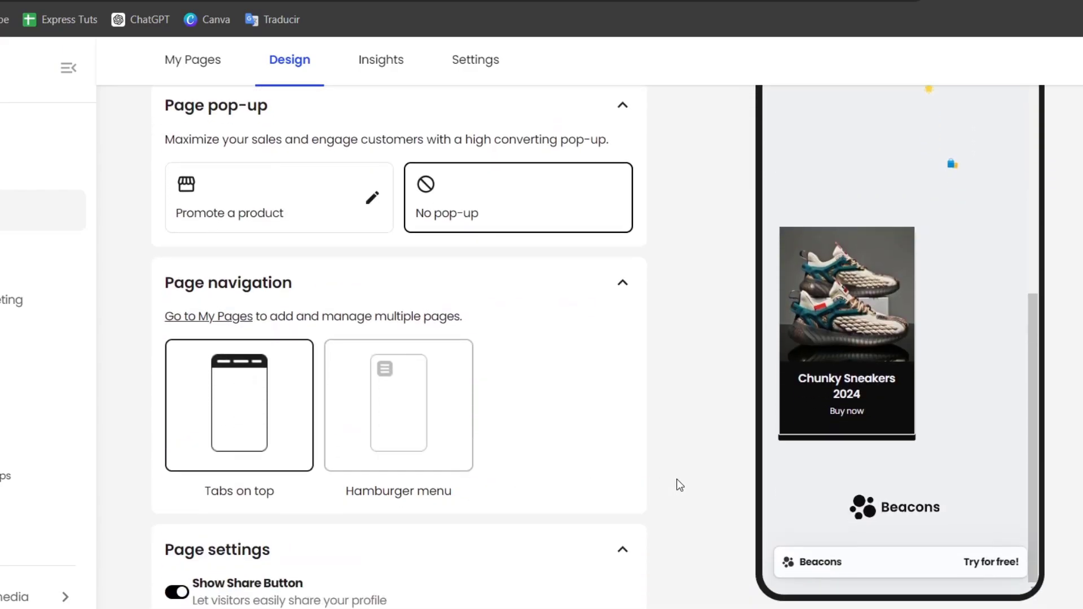
left_click(372, 197)
scroll(406, 365, "down", 1)
scroll(389, 333, "up", 1)
left_click(347, 248)
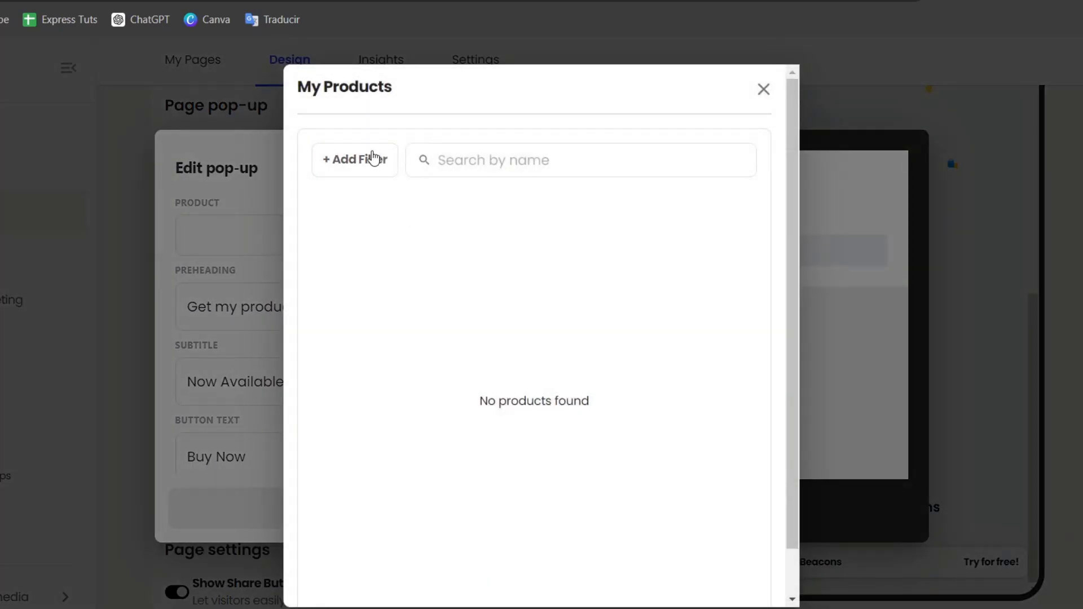
scroll(581, 351, "down", 1)
scroll(585, 341, "up", 1)
left_click(762, 88)
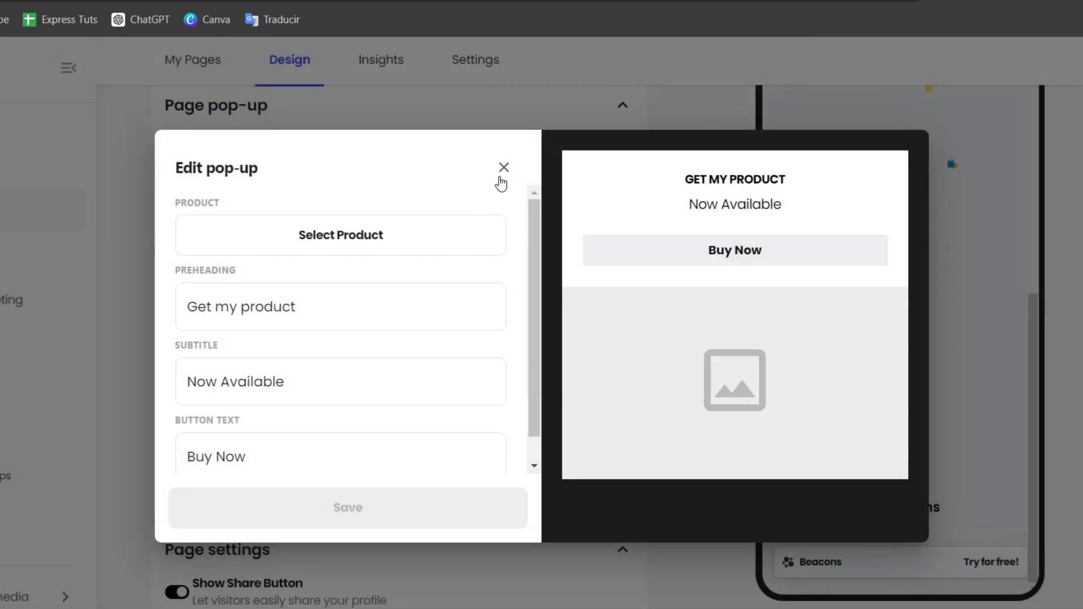
left_click(502, 169)
Switch to My Pages and view the block list of Header, Text, Links, Email Signup and Store.
scroll(680, 440, "down", 1)
scroll(677, 448, "up", 20)
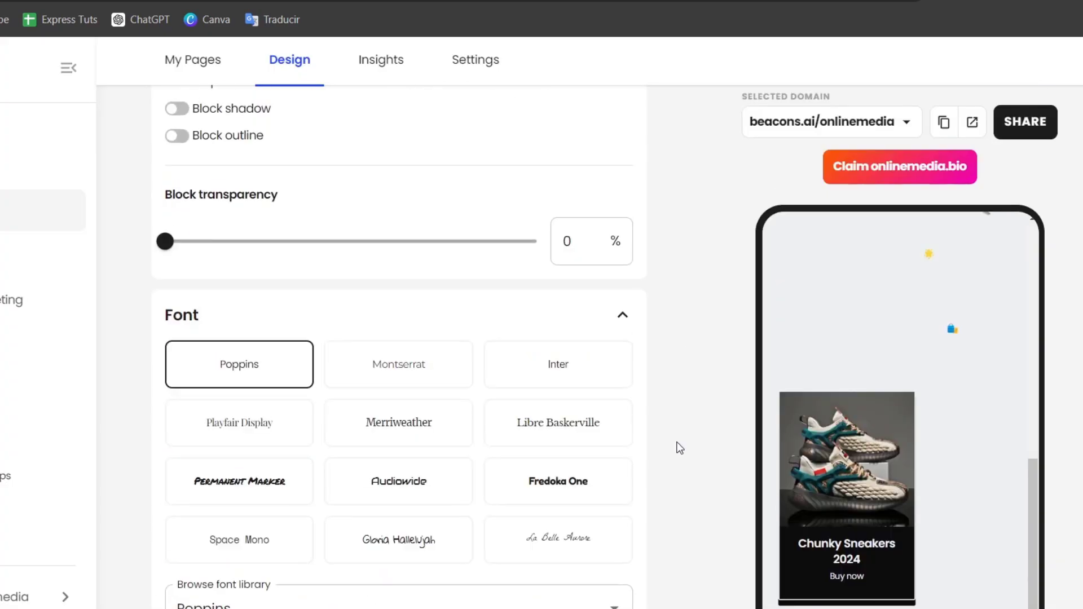
scroll(1016, 470, "up", 10)
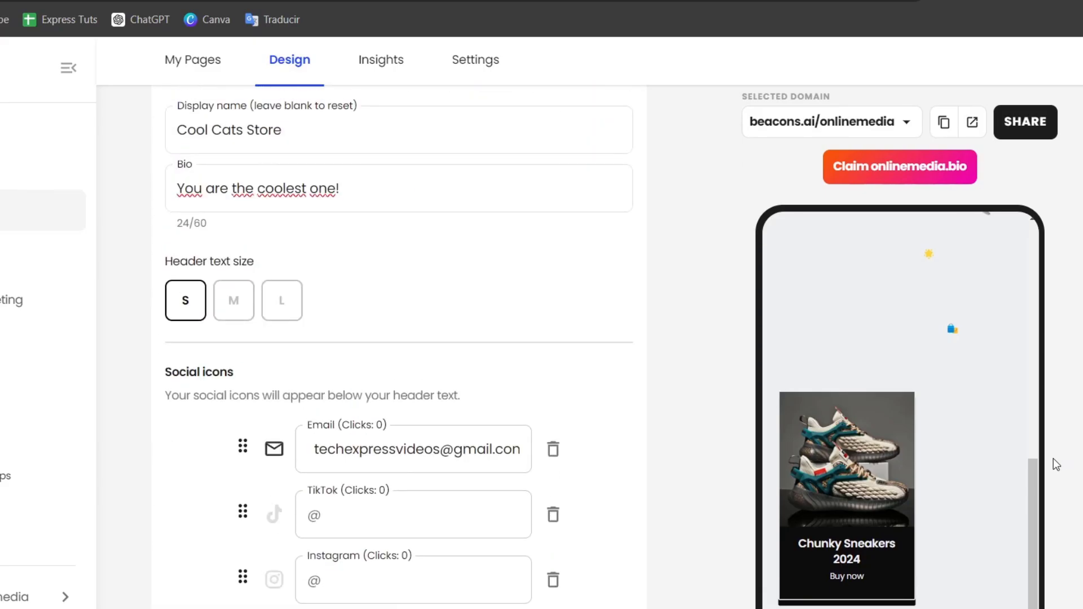
scroll(511, 460, "up", 8)
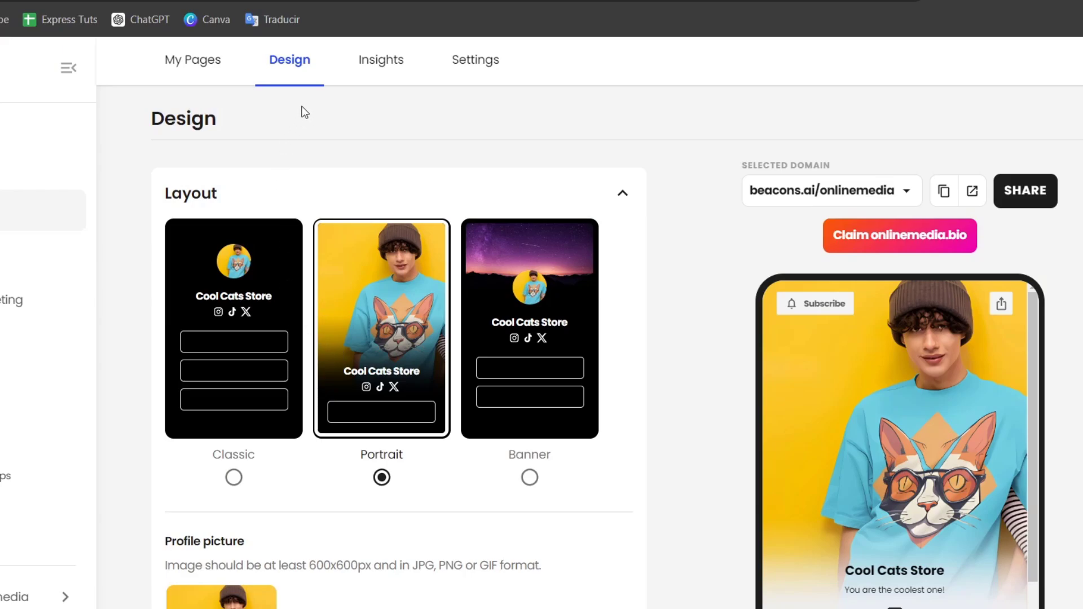
left_click(203, 58)
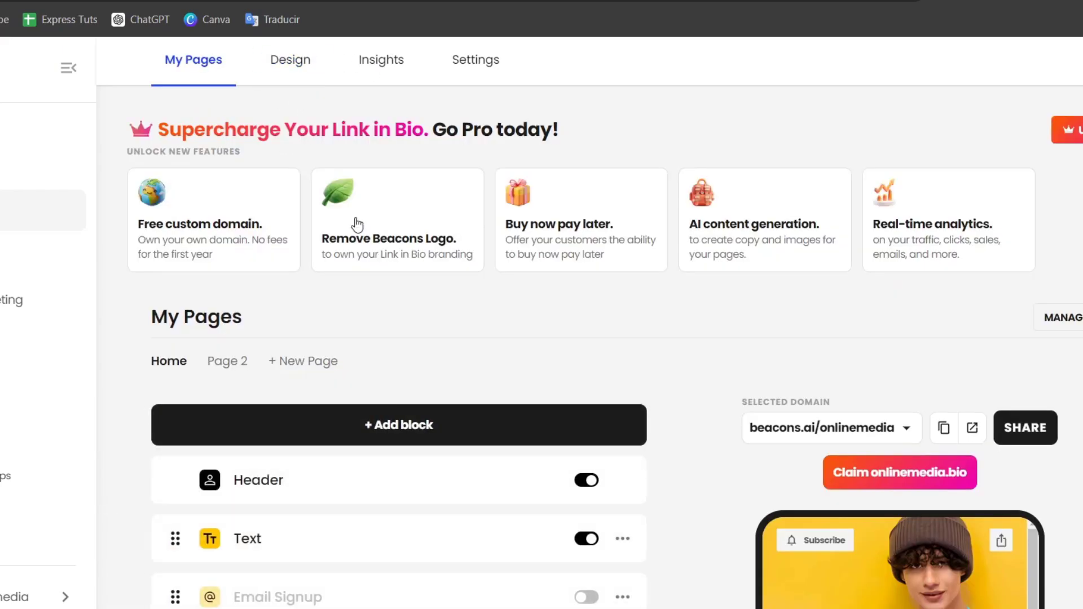
scroll(420, 260, "down", 5)
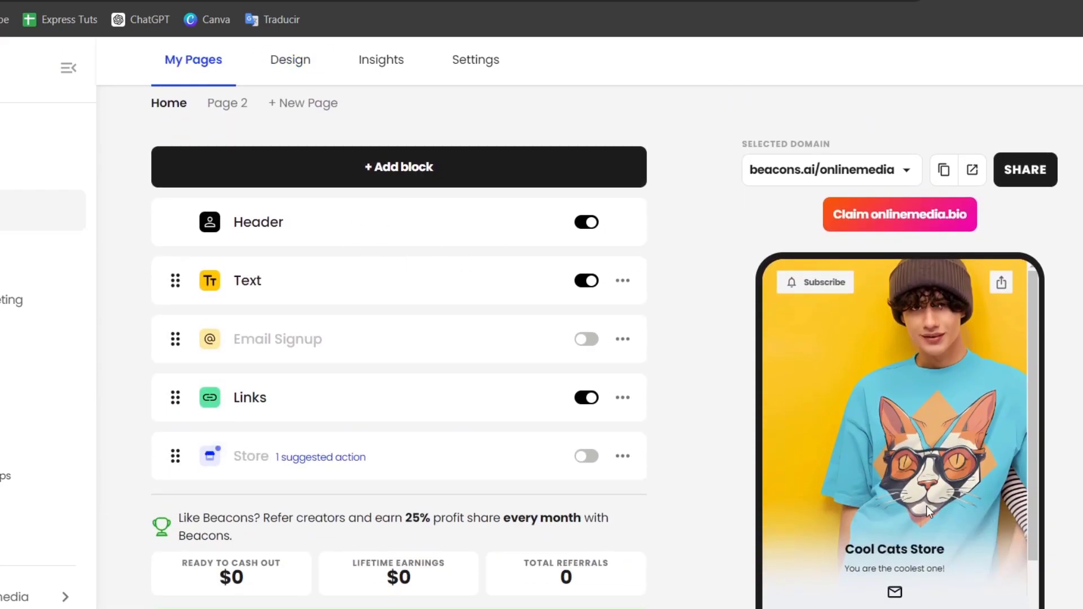
scroll(920, 508, "down", 3)
scroll(920, 508, "up", 2)
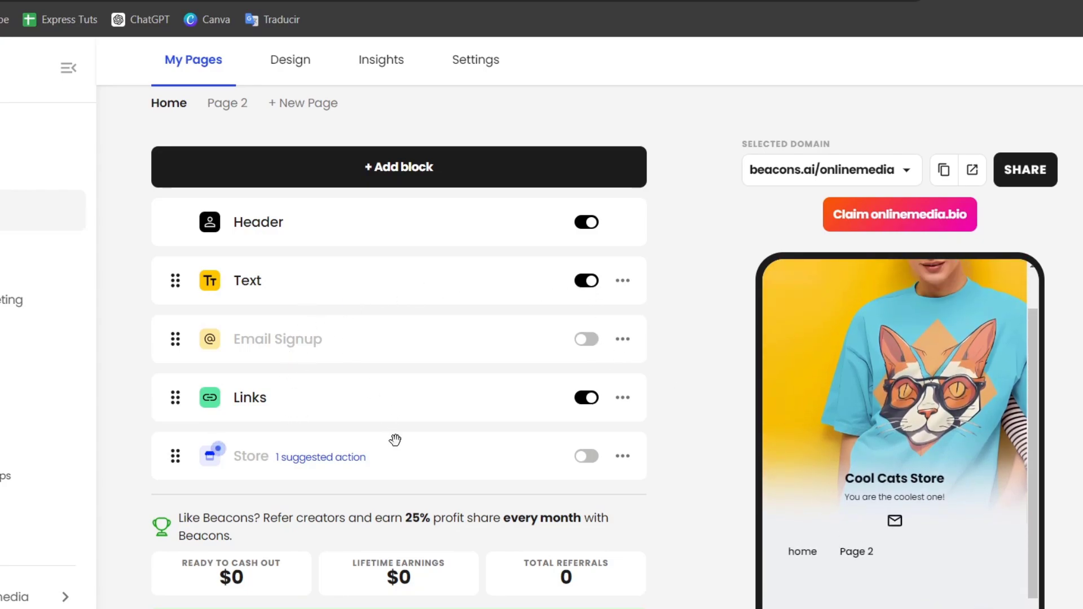
Turn on the Store block and begin connecting a Shopify store from its settings.
left_click(594, 463)
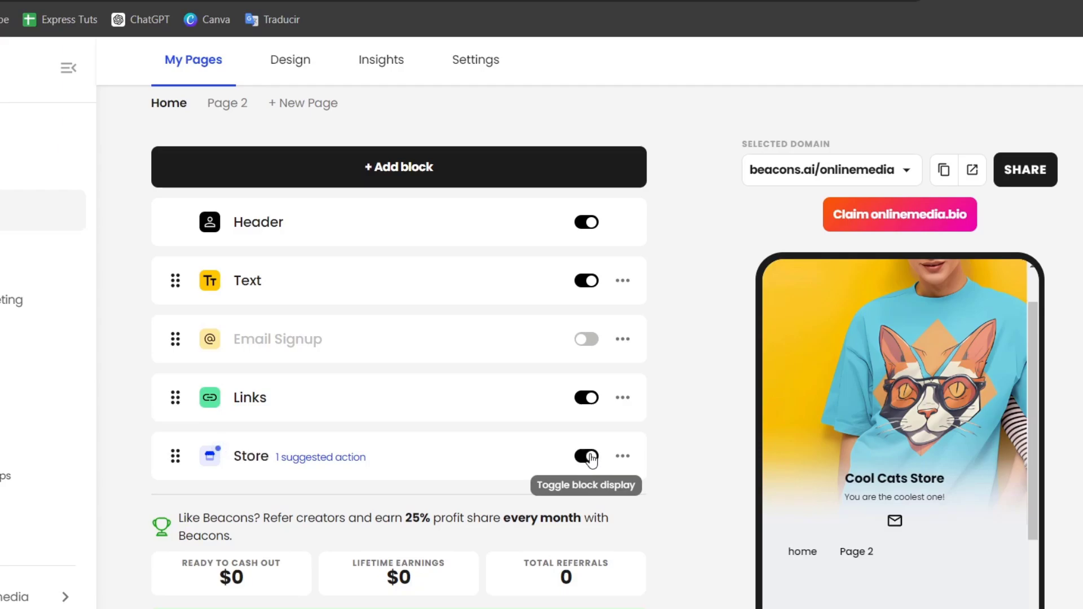
left_click(591, 460)
left_click(483, 460)
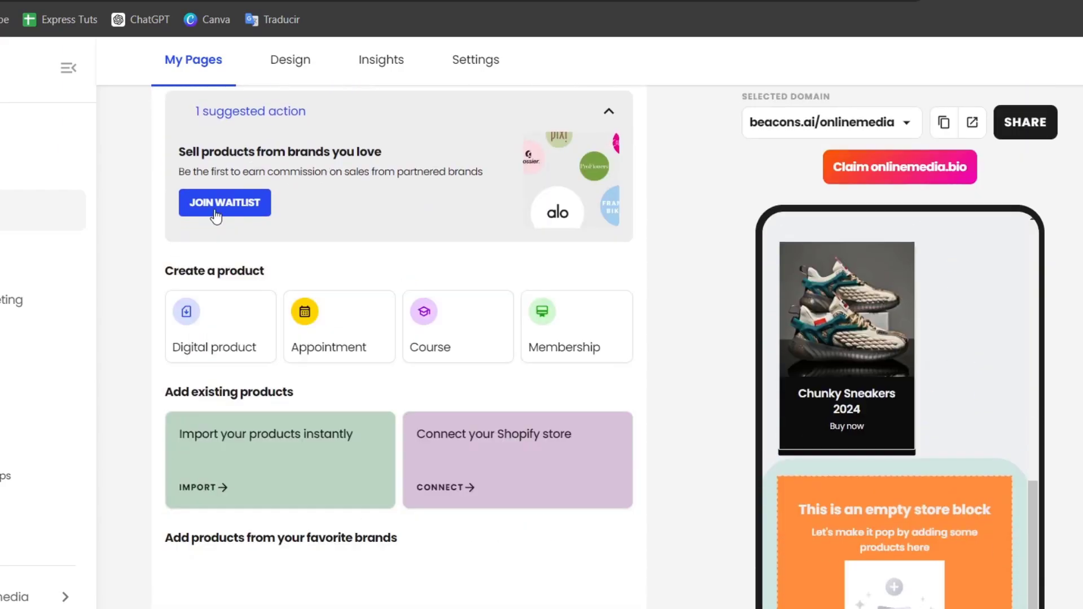
scroll(651, 354, "up", 2)
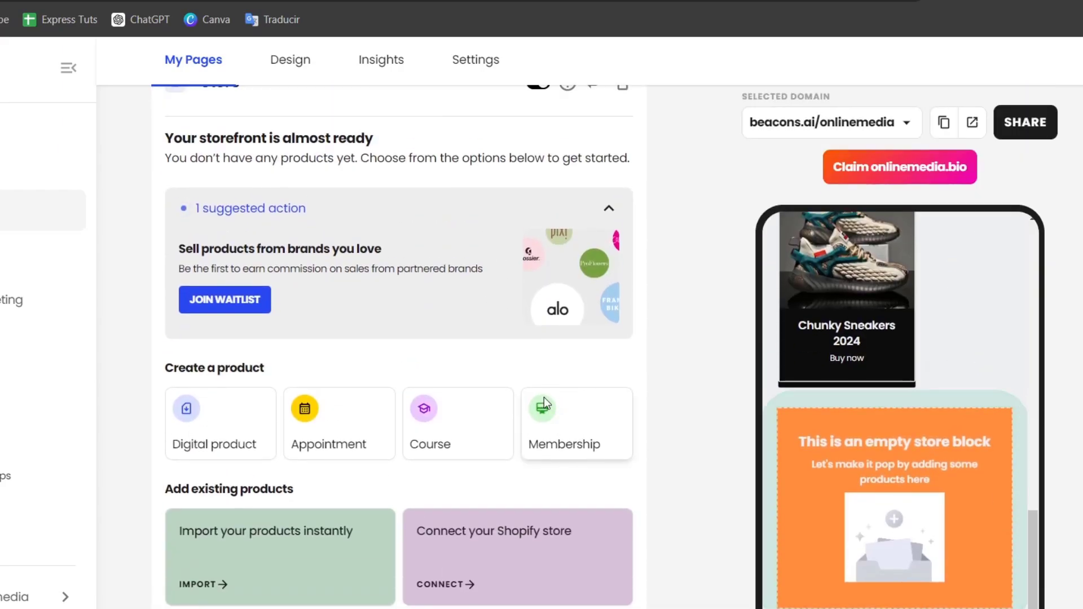
scroll(540, 400, "down", 2)
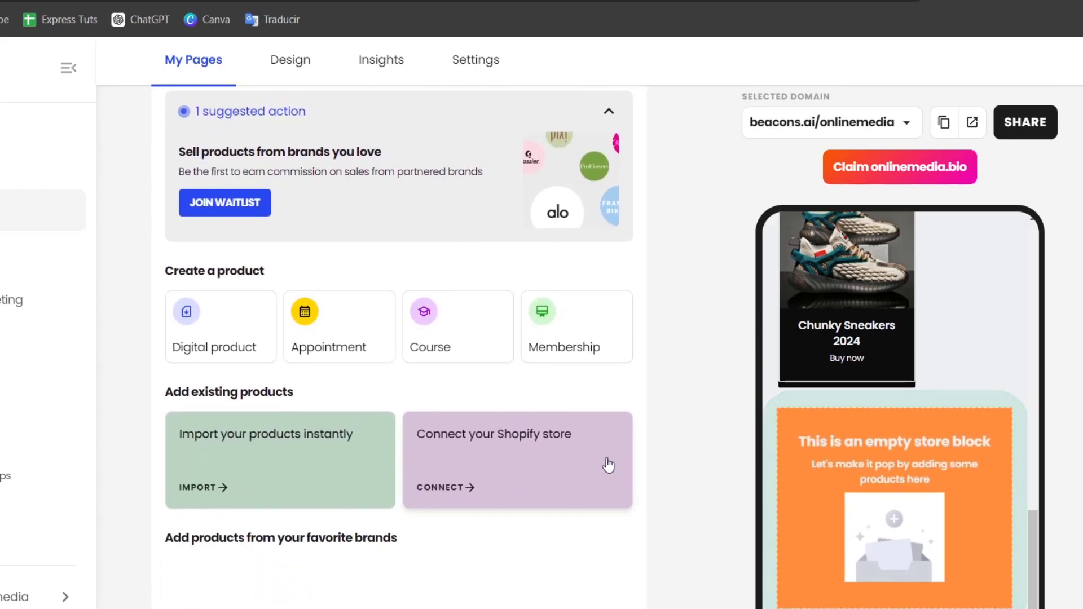
scroll(609, 465, "down", 2)
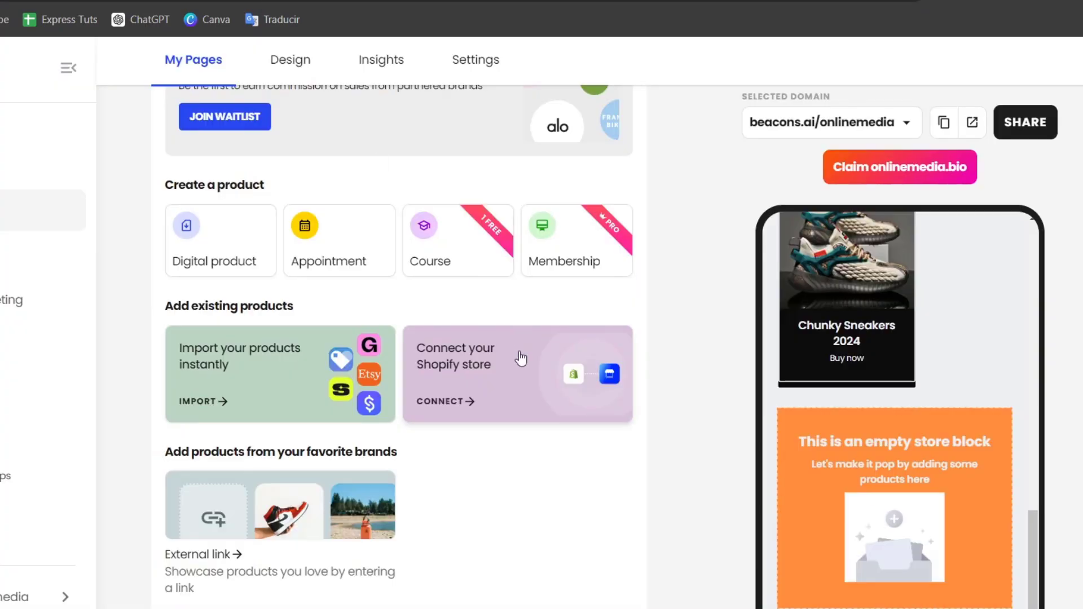
left_click(515, 364)
left_click(450, 242)
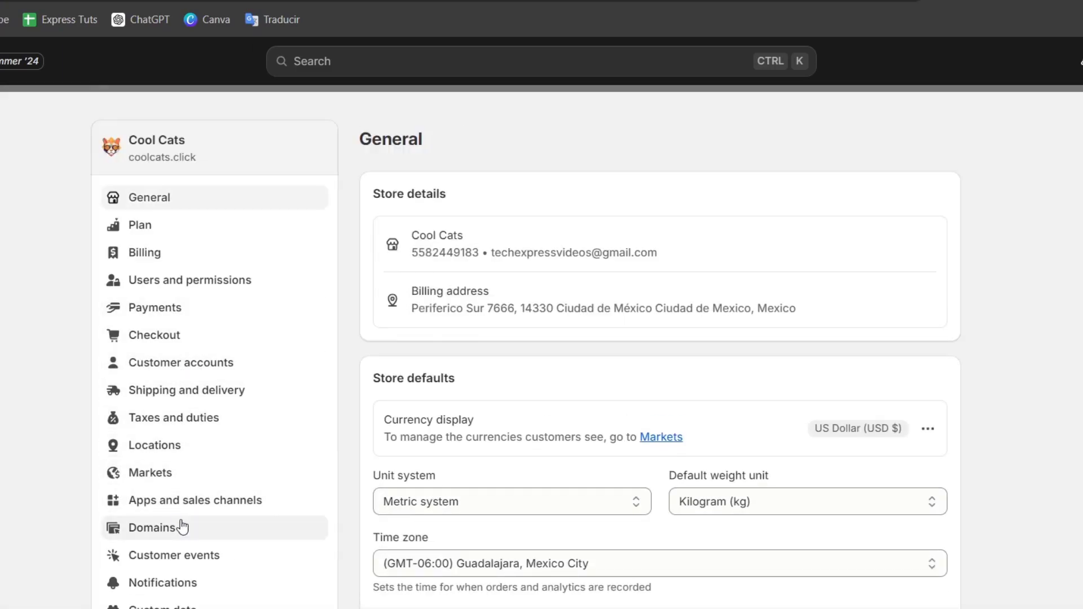
In Shopify's Domains settings, copy the myshopify store name and open that domain's details.
left_click(152, 527)
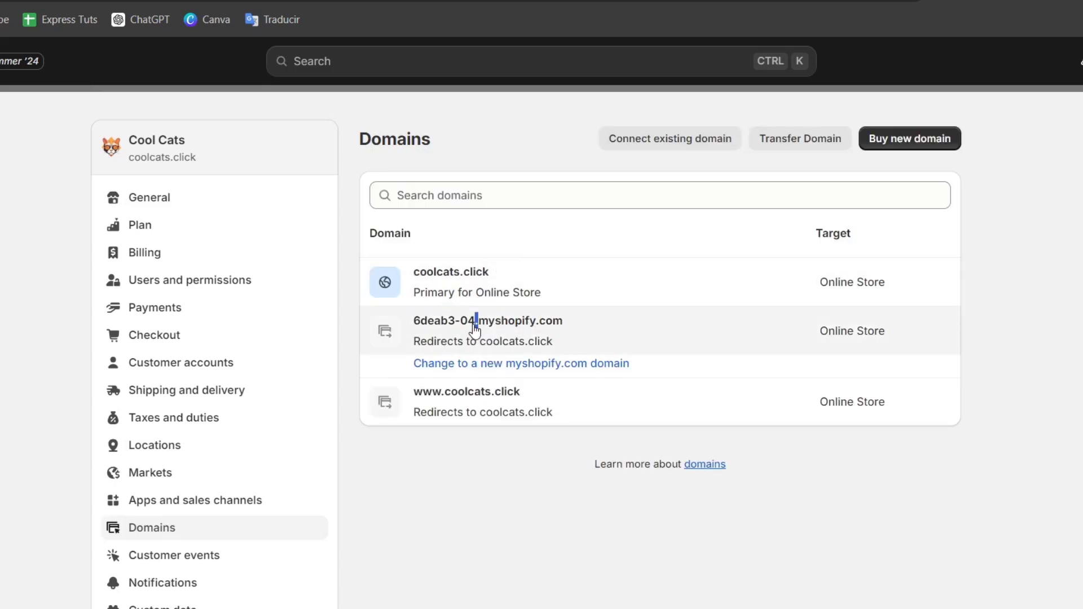
left_click_drag(475, 327, 417, 325)
left_click(414, 322)
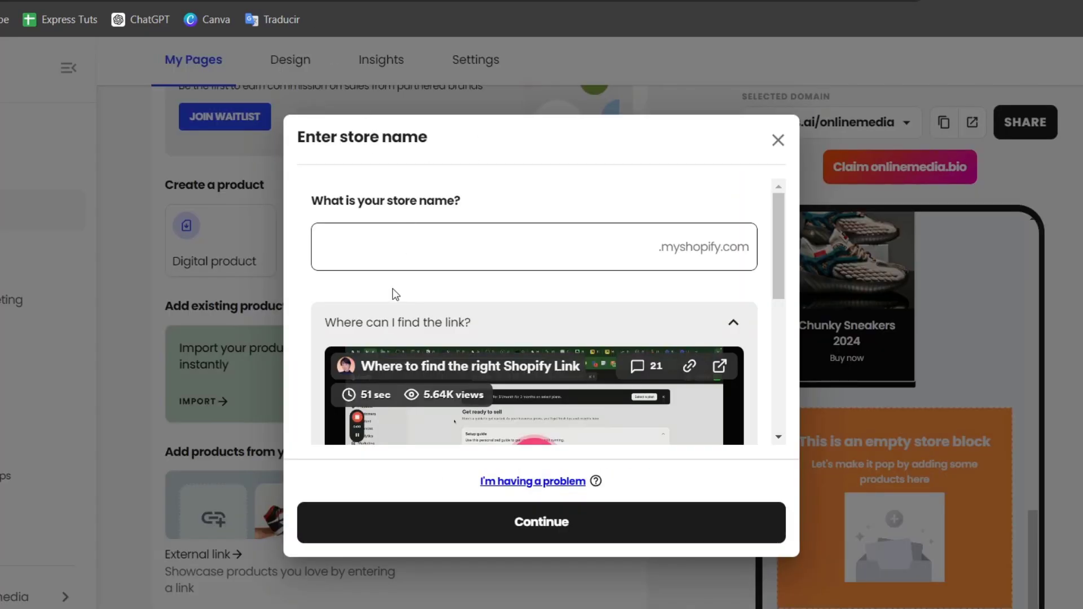
Paste and confirm the Shopify store name, then return to Home's block list.
type("6deab3-04")
key("Return")
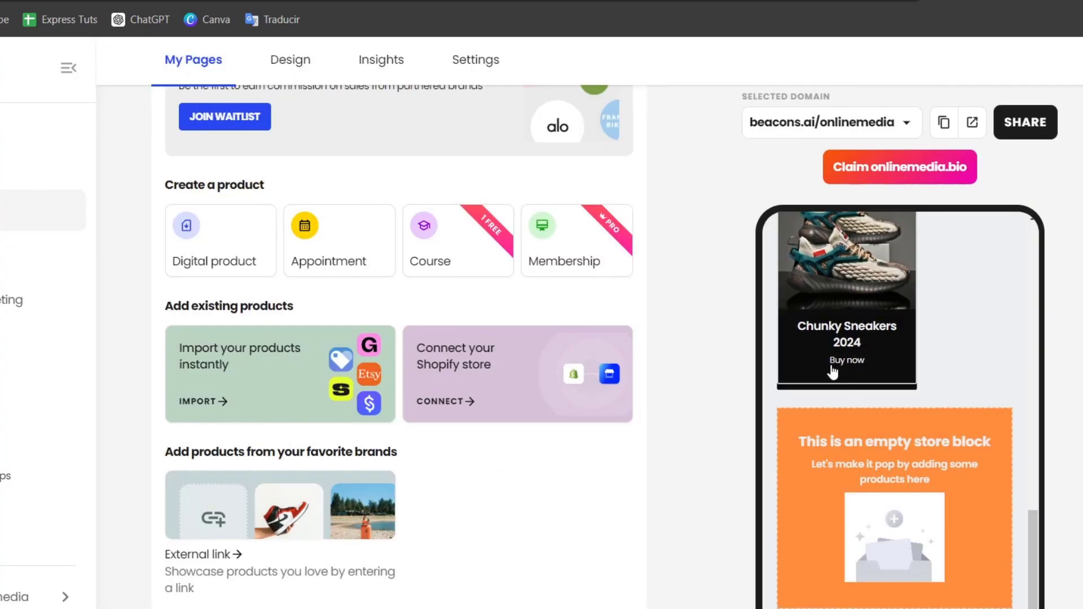
scroll(632, 420, "up", 6)
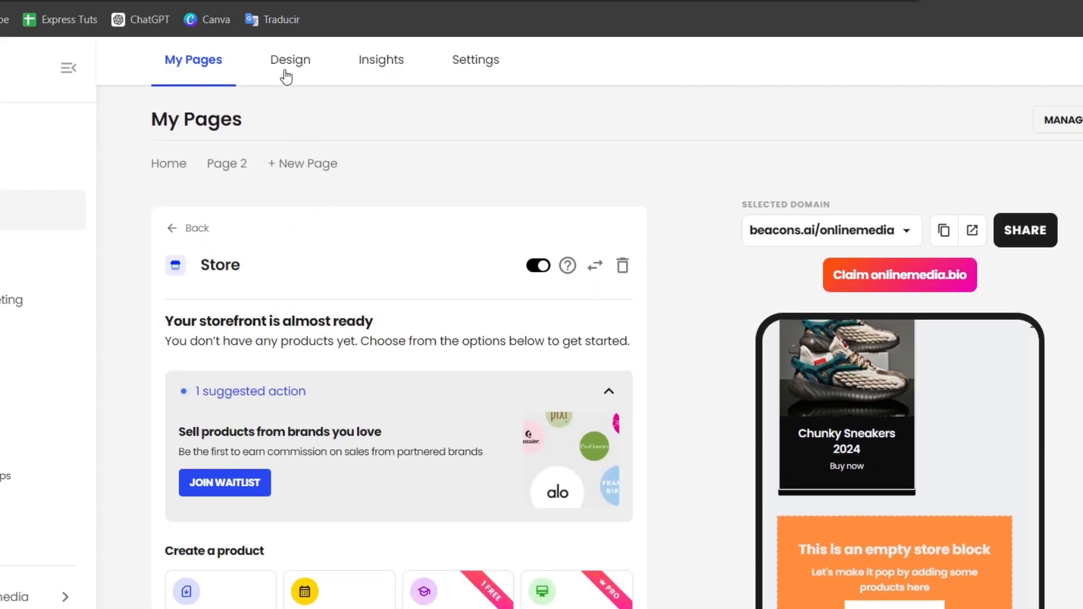
left_click(10, 203)
scroll(339, 356, "down", 4)
scroll(353, 381, "down", 1)
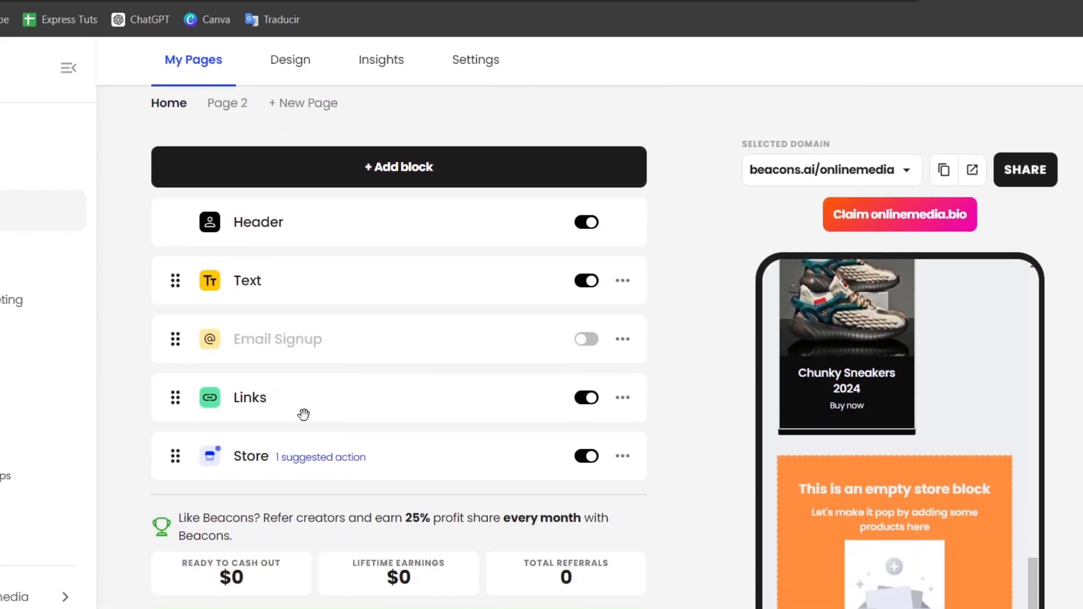
Add an amazon.com link titled 'Get 10% Discount' to the Links block.
left_click(250, 398)
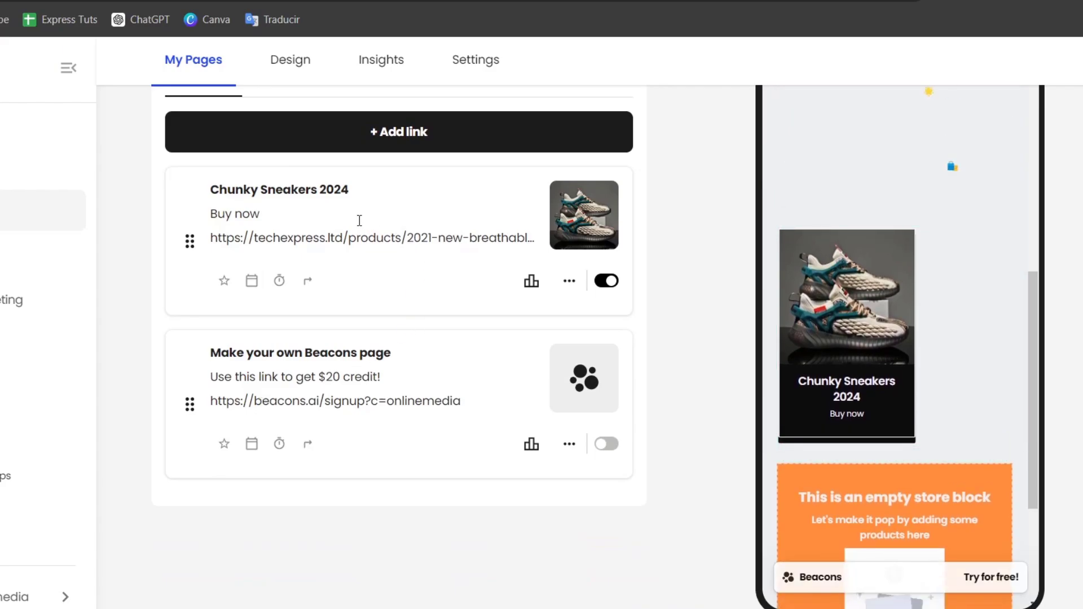
scroll(415, 285, "up", 2)
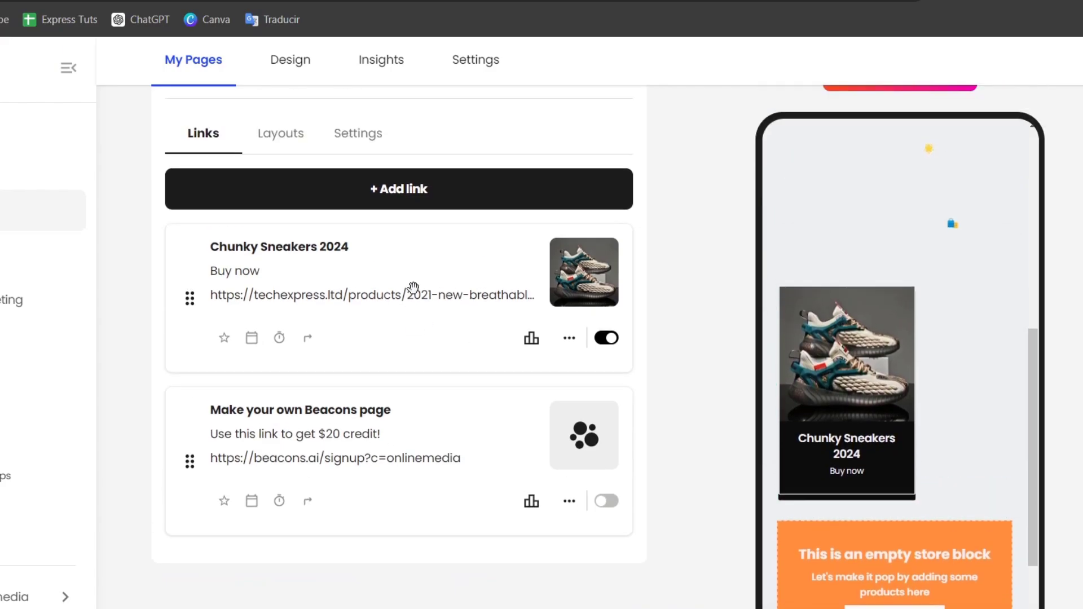
left_click(421, 239)
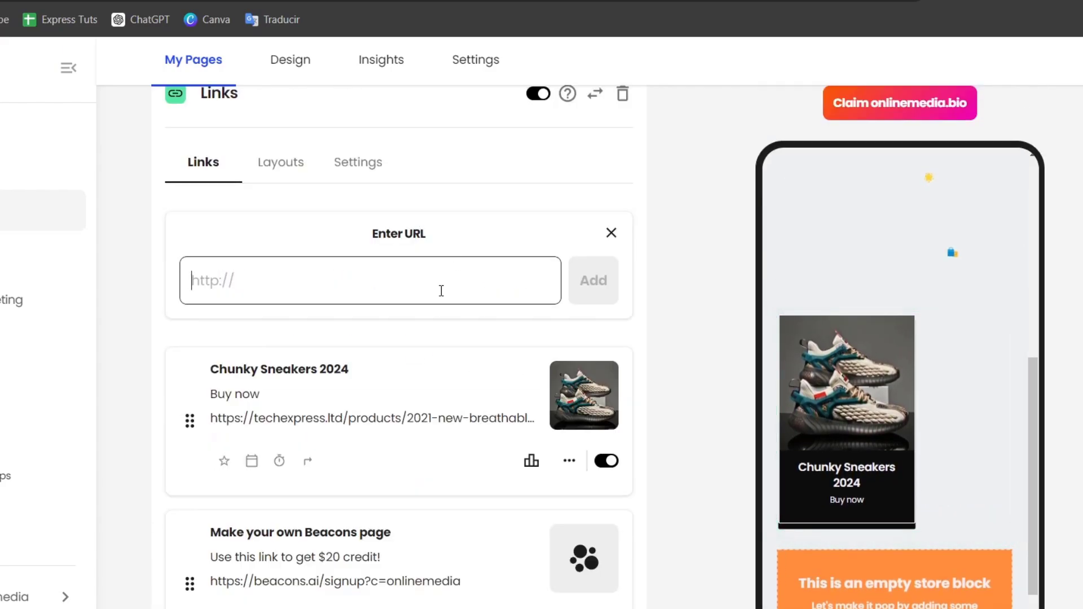
type("amazon.com")
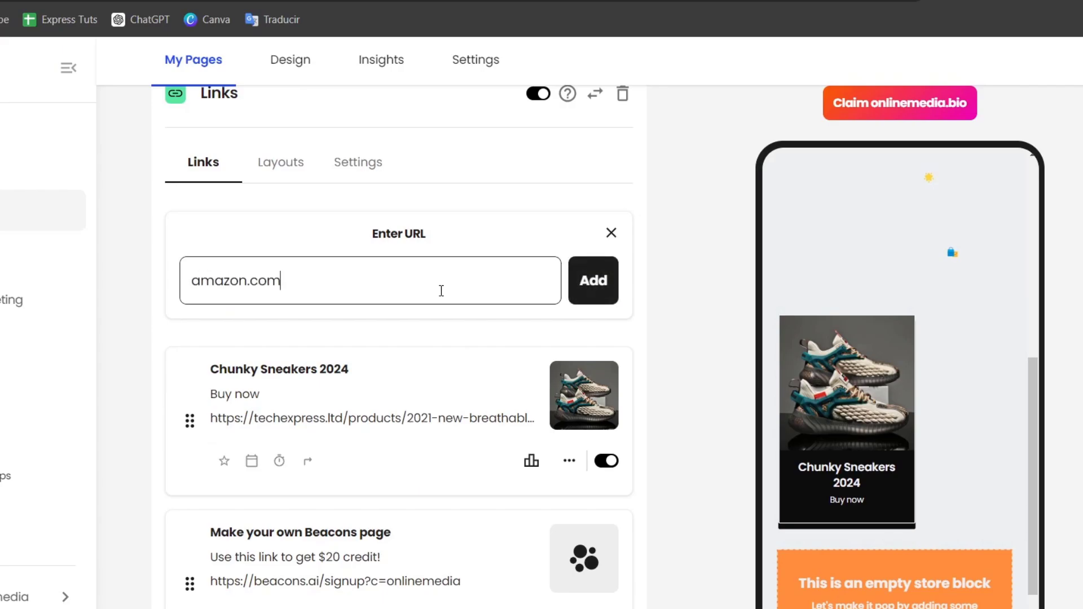
key("Return")
left_click(285, 277)
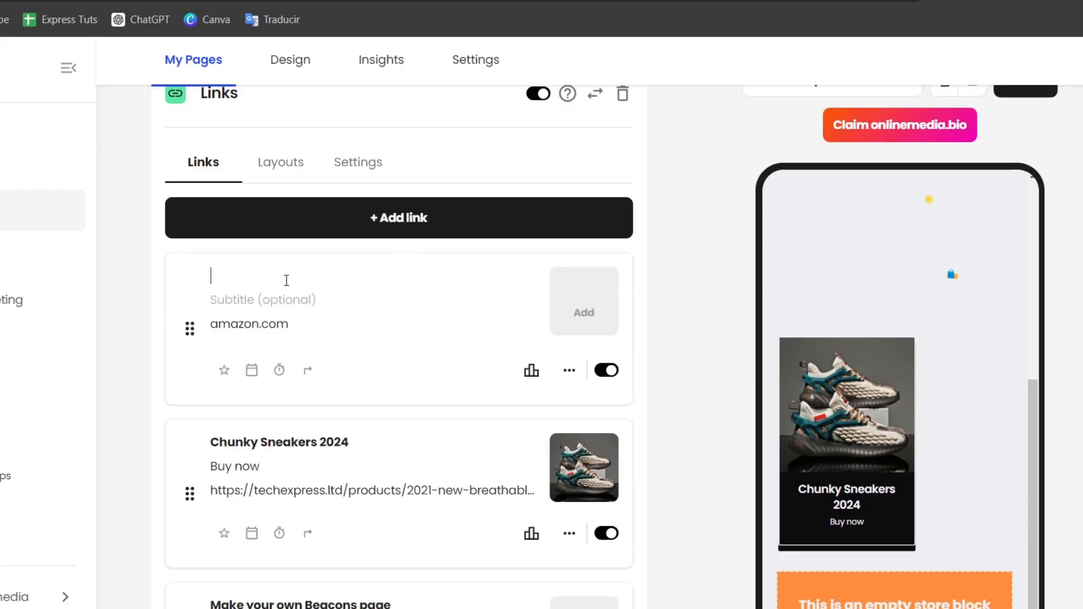
type("Get 10% Discount")
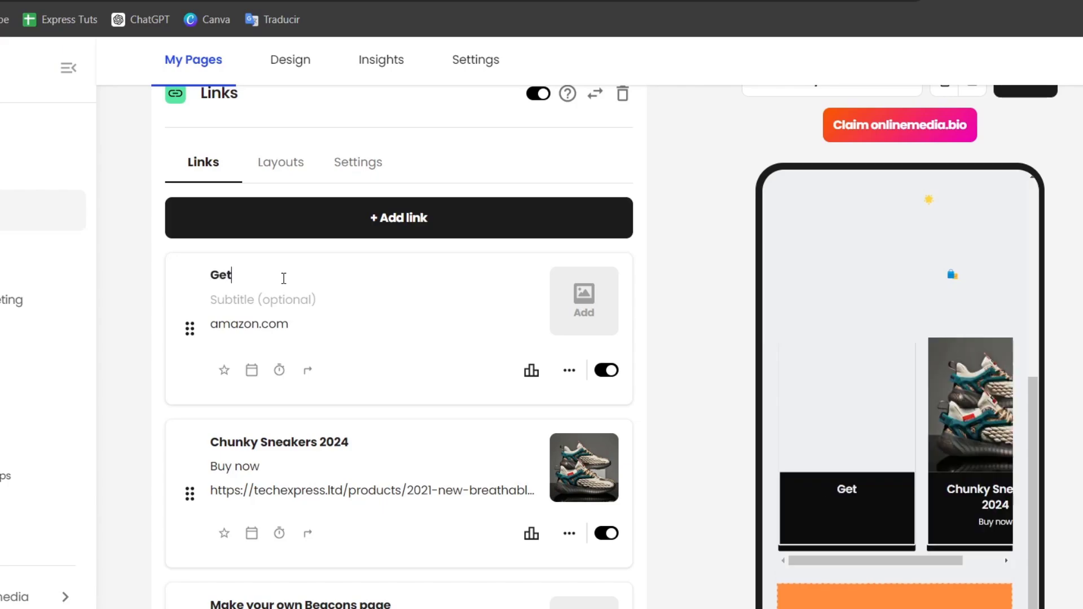
Set the link's thumbnail to the Amazon logo from the Social Icons.
left_click(587, 311)
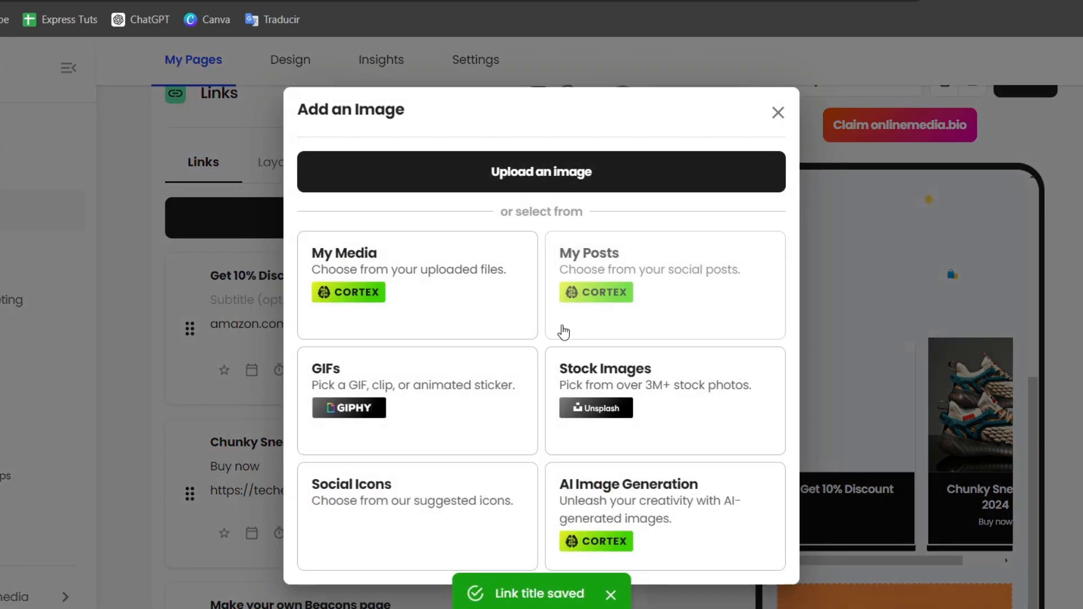
left_click(475, 479)
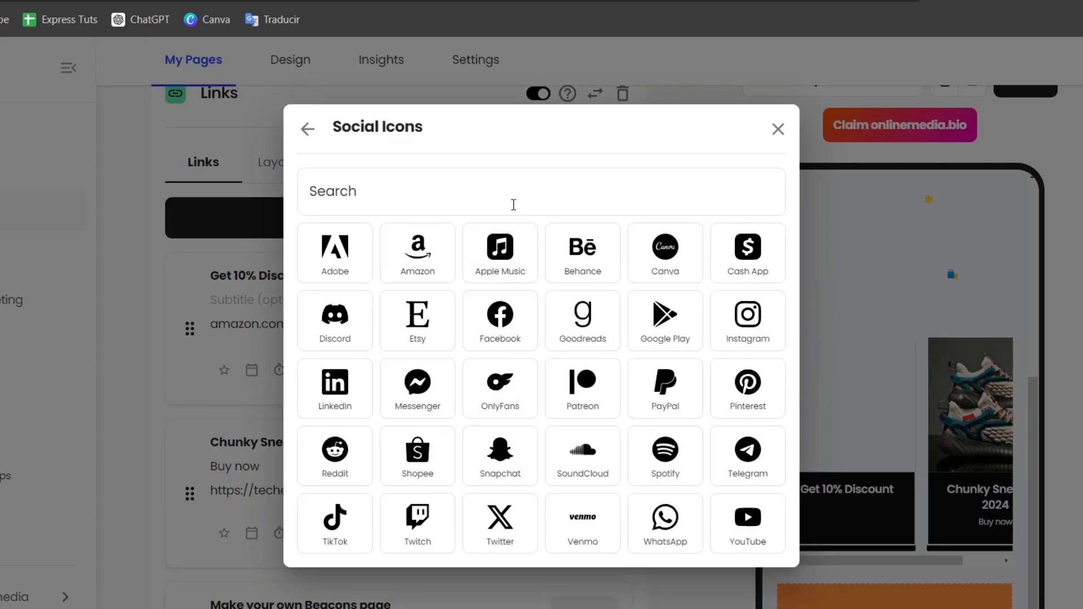
key("Escape")
double_click(430, 270)
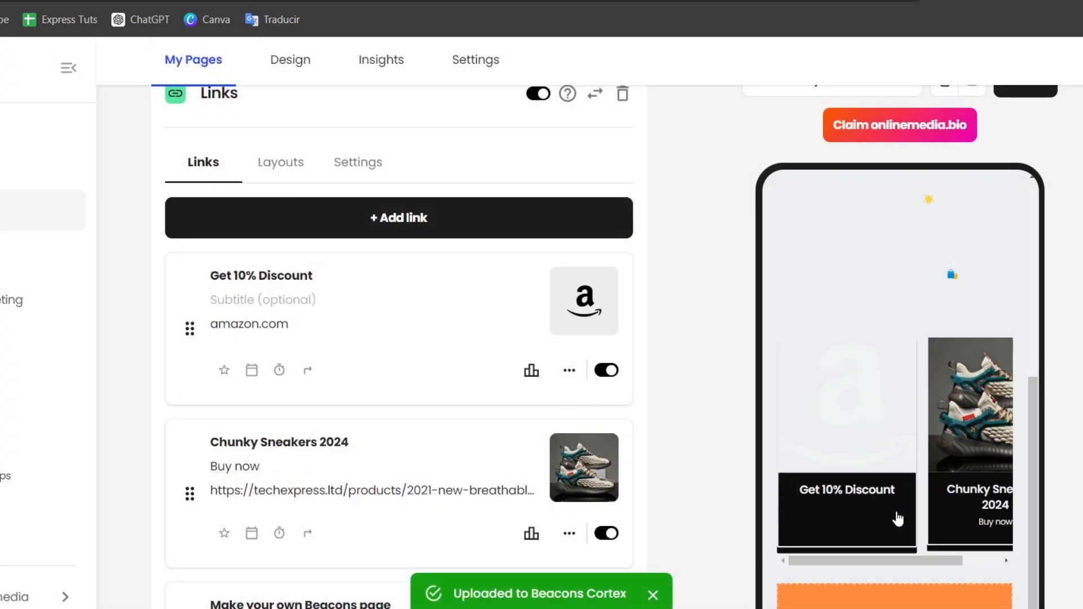
scroll(898, 519, "down", 2)
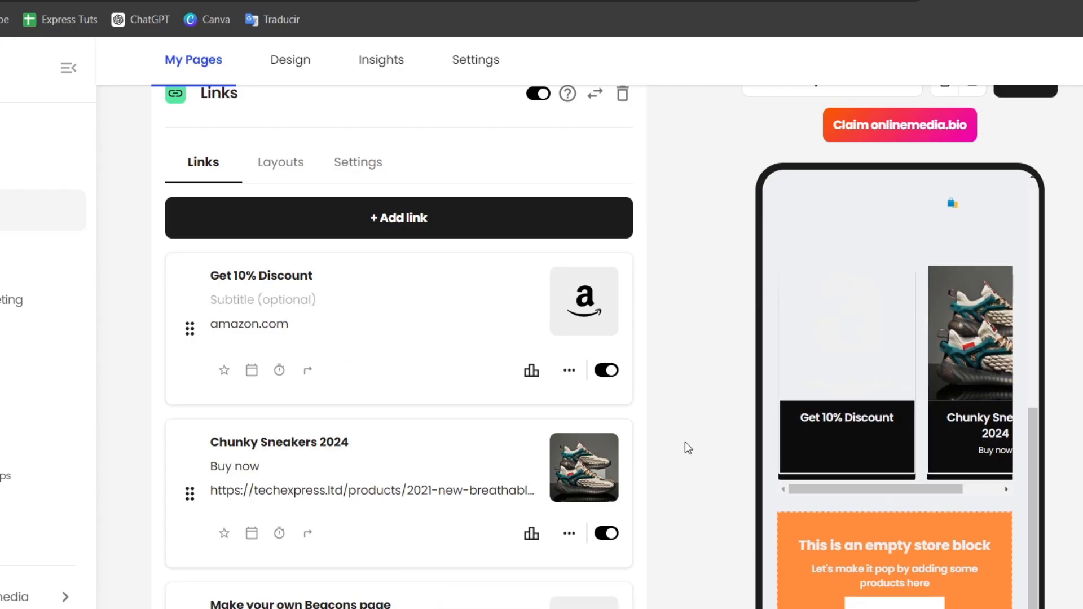
scroll(778, 450, "up", 5)
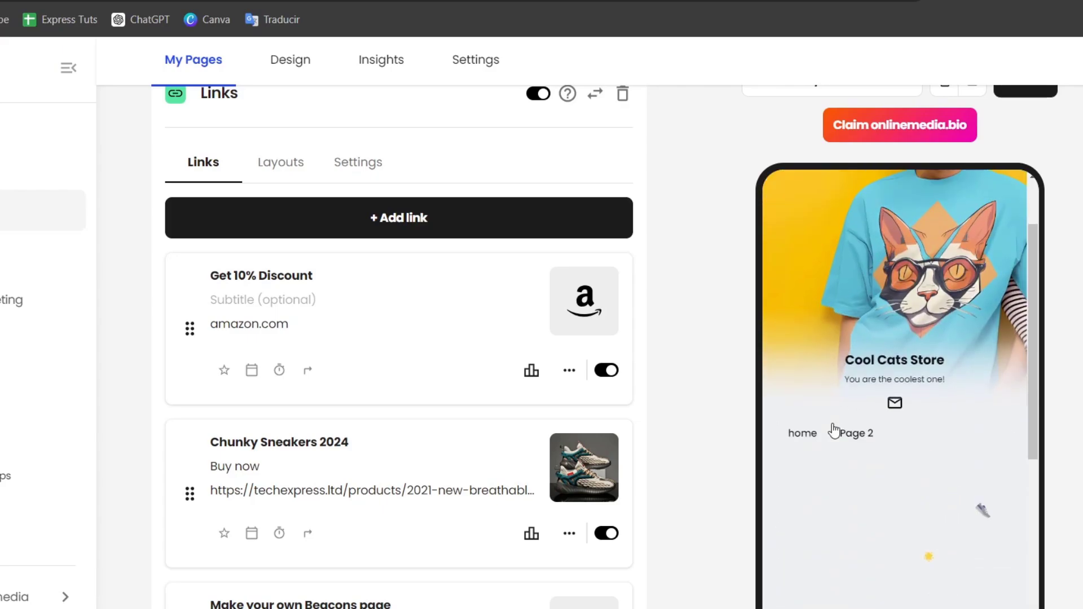
Go back to the block list and toggle off the Text block.
scroll(561, 419, "up", 3)
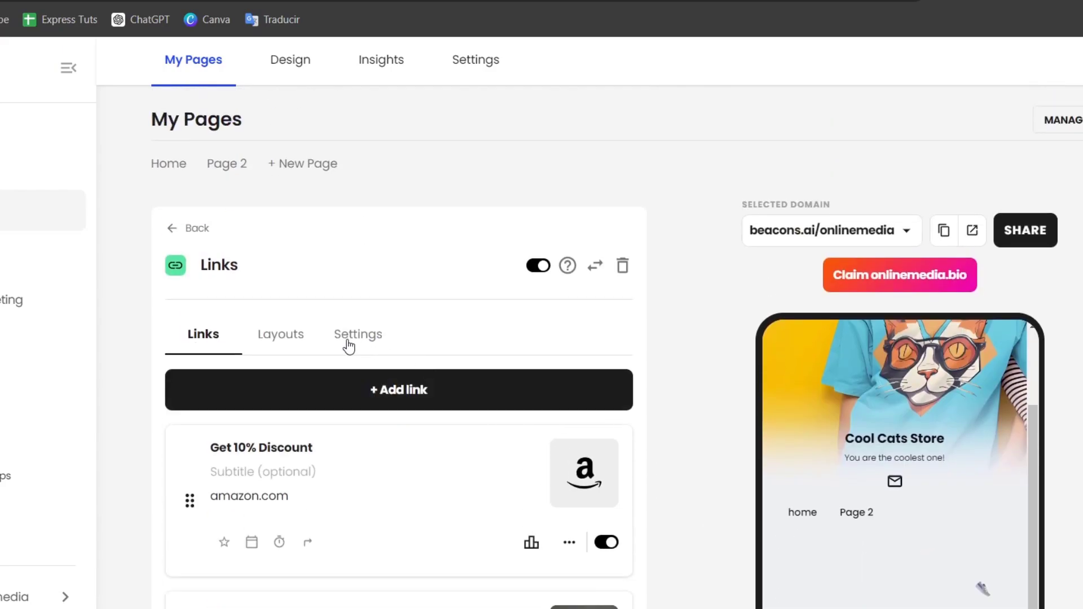
left_click(186, 229)
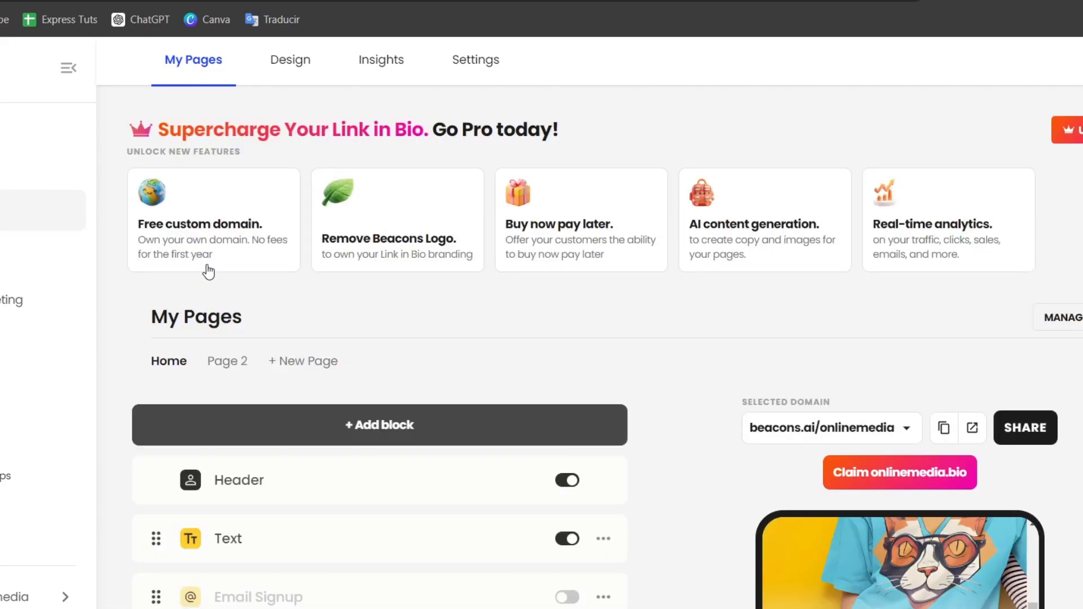
scroll(426, 511, "down", 3)
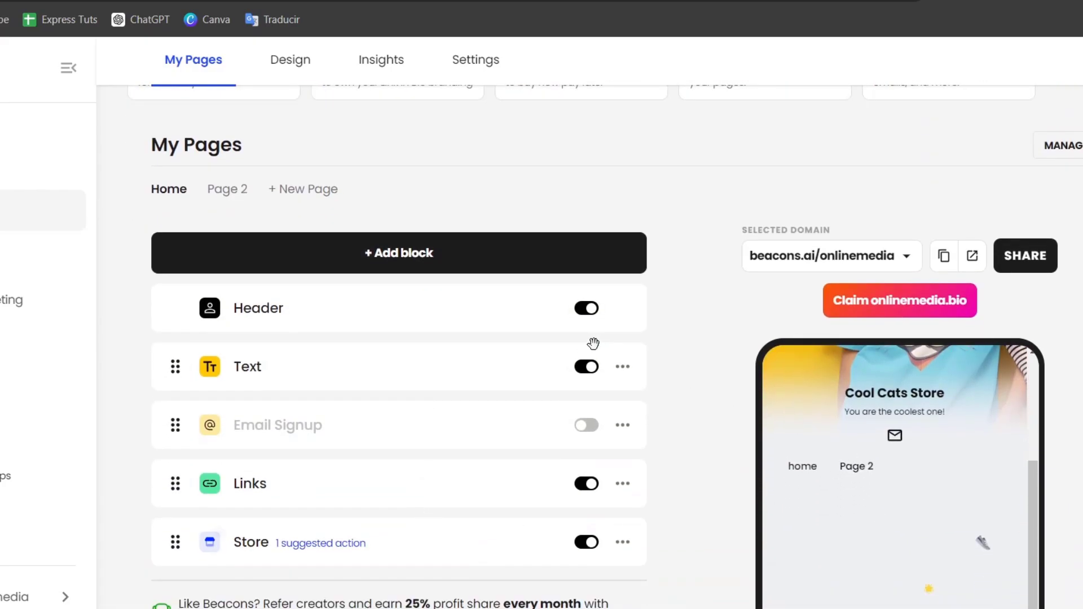
left_click(587, 367)
Copy the page's public link beacons.ai/onlinemedia from the share options.
scroll(842, 572, "down", 3)
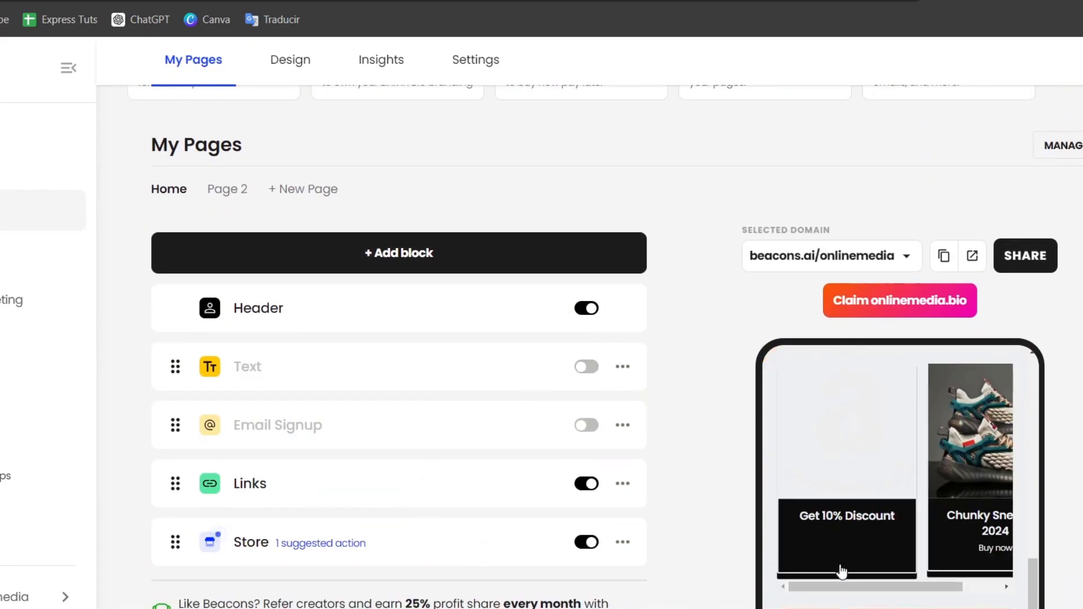
scroll(889, 536, "up", 2)
left_click(1026, 257)
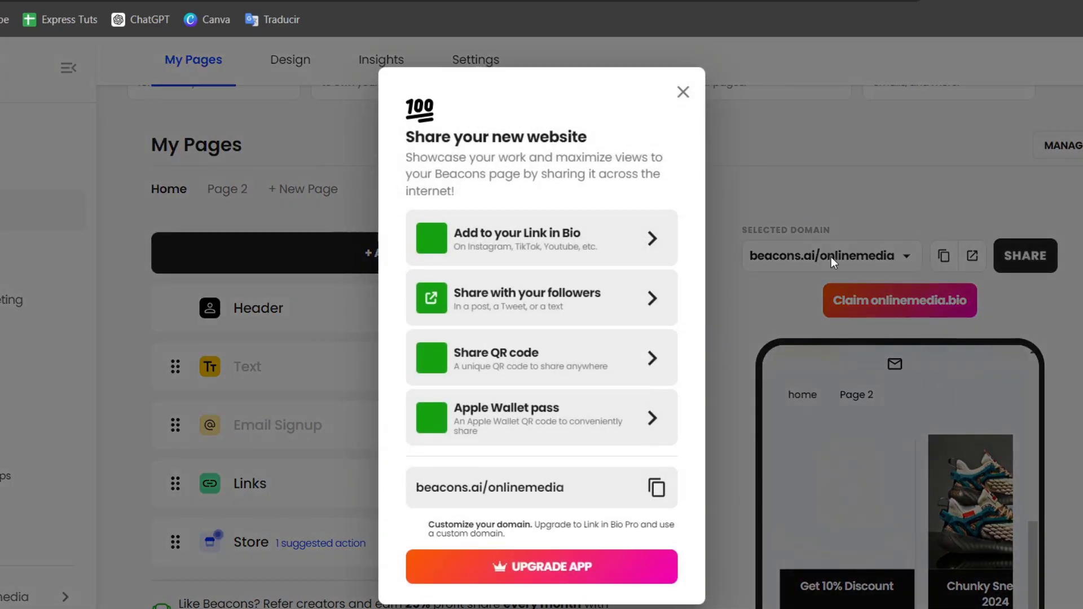
left_click(643, 486)
Load beacons.ai/onlinemedia in a new tab, test the 'Get 10% Discount' link, then close the Amazon tab.
key("ctrl+t")
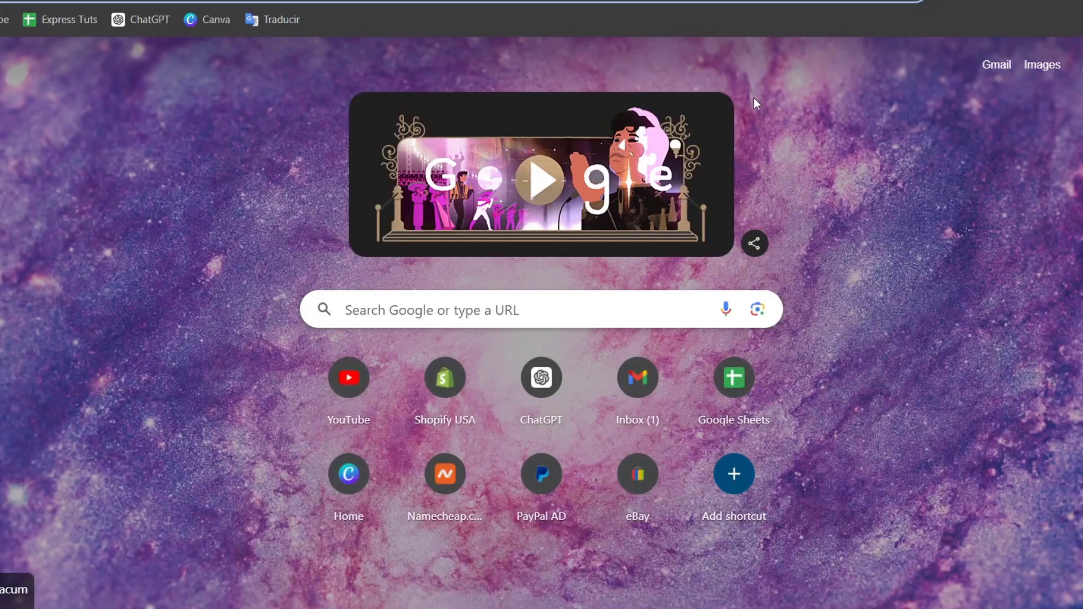
key("ctrl+v")
key("Return")
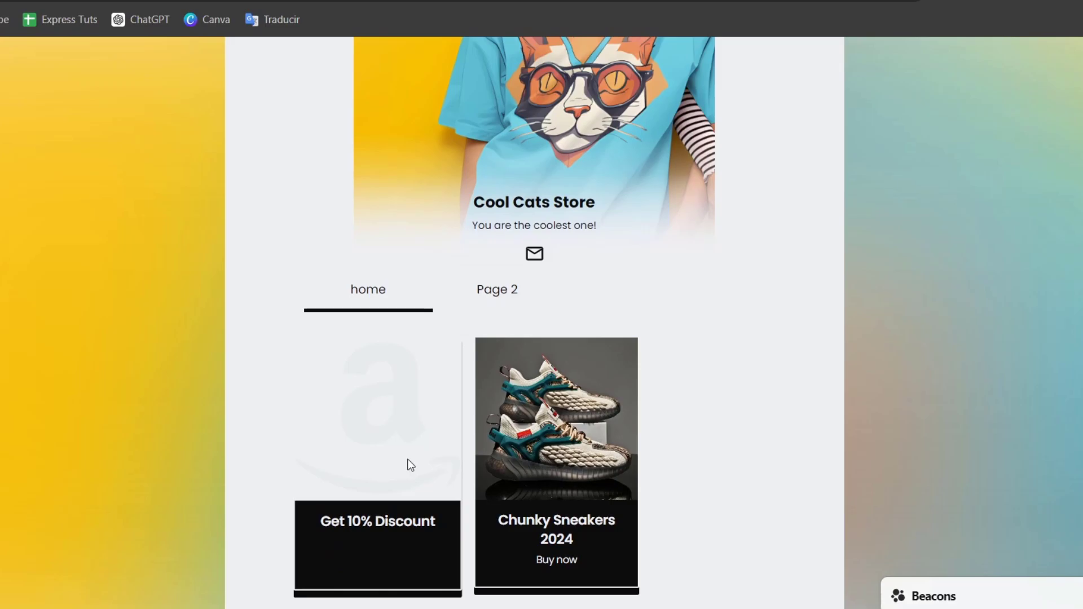
left_click(411, 465)
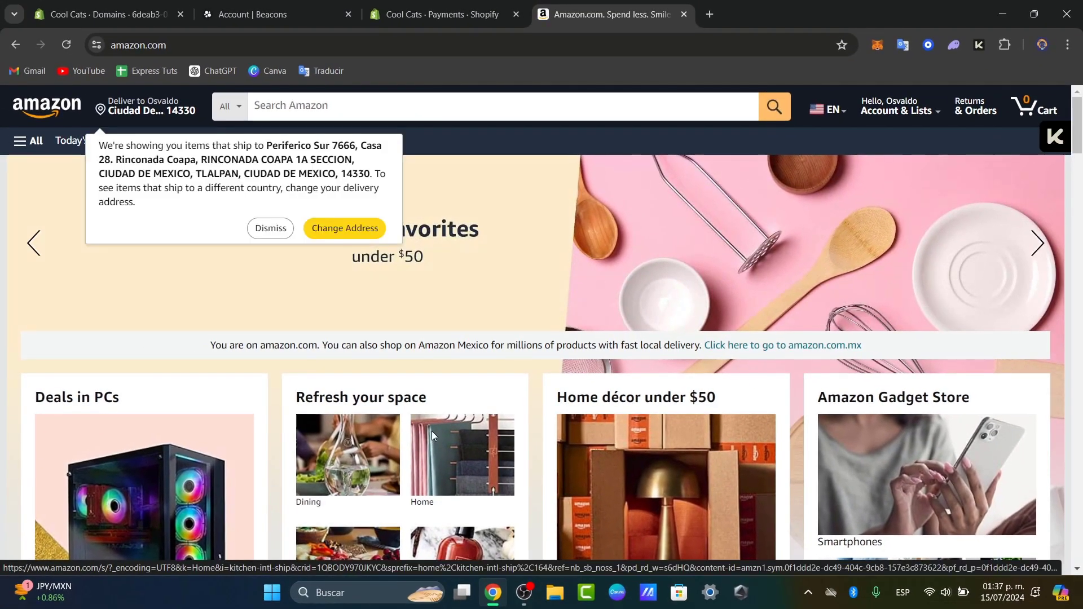
key("ctrl+w")
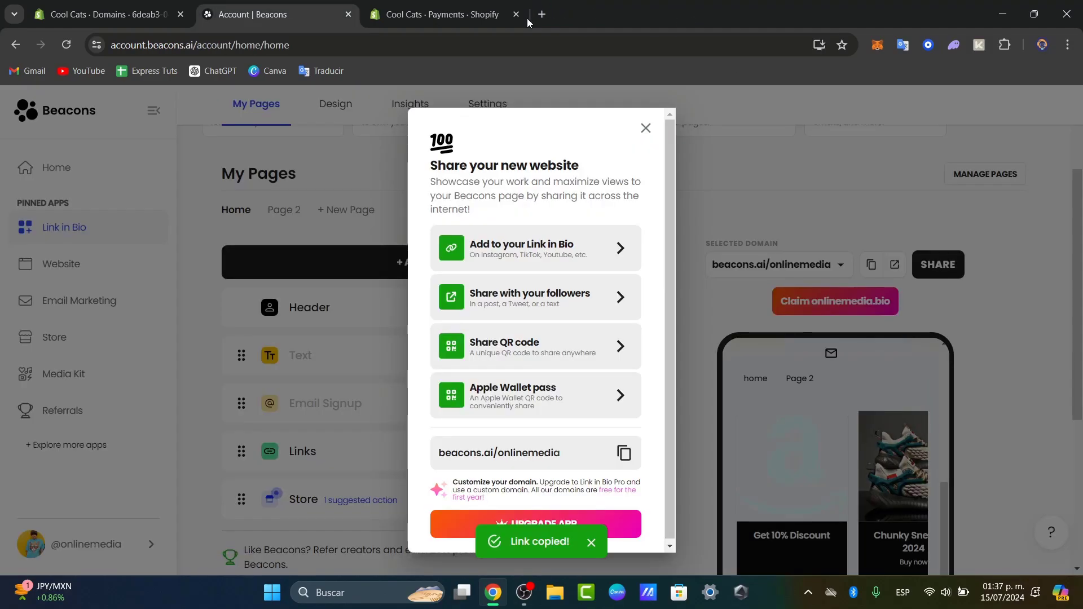
Close the share dialog and view Insights: 7 visits, 4 from Facebook and 3 from other sources.
left_click(646, 128)
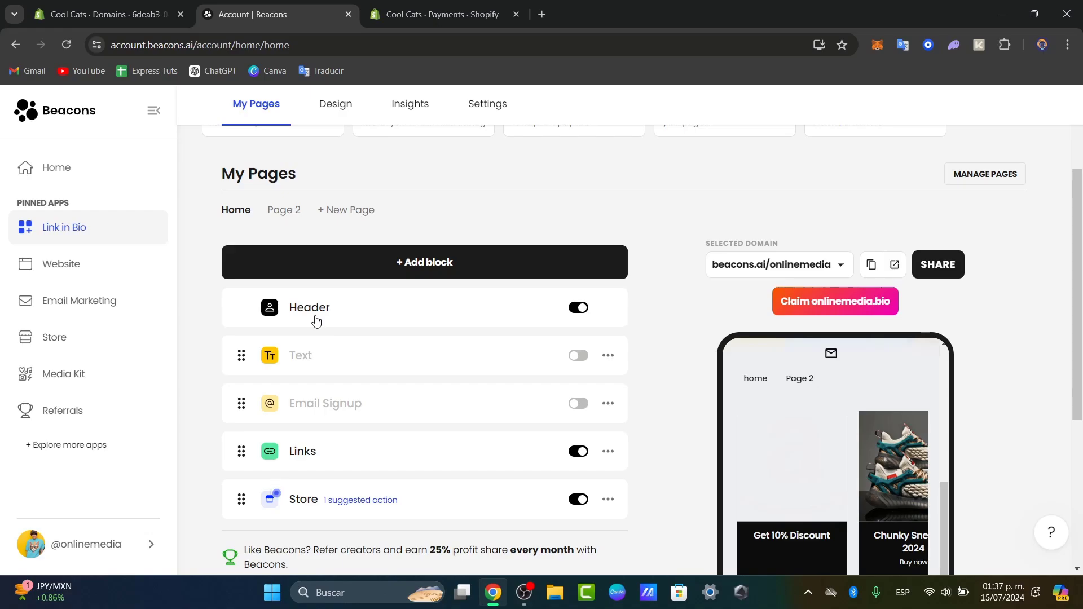
left_click(350, 102)
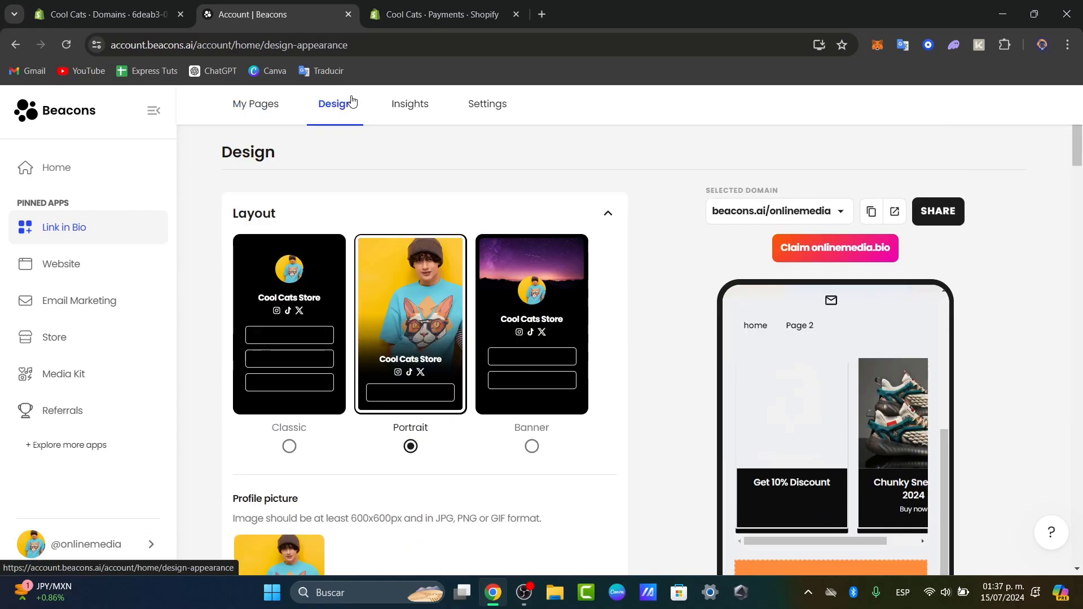
scroll(445, 438, "down", 4)
scroll(445, 395, "up", 4)
left_click(421, 106)
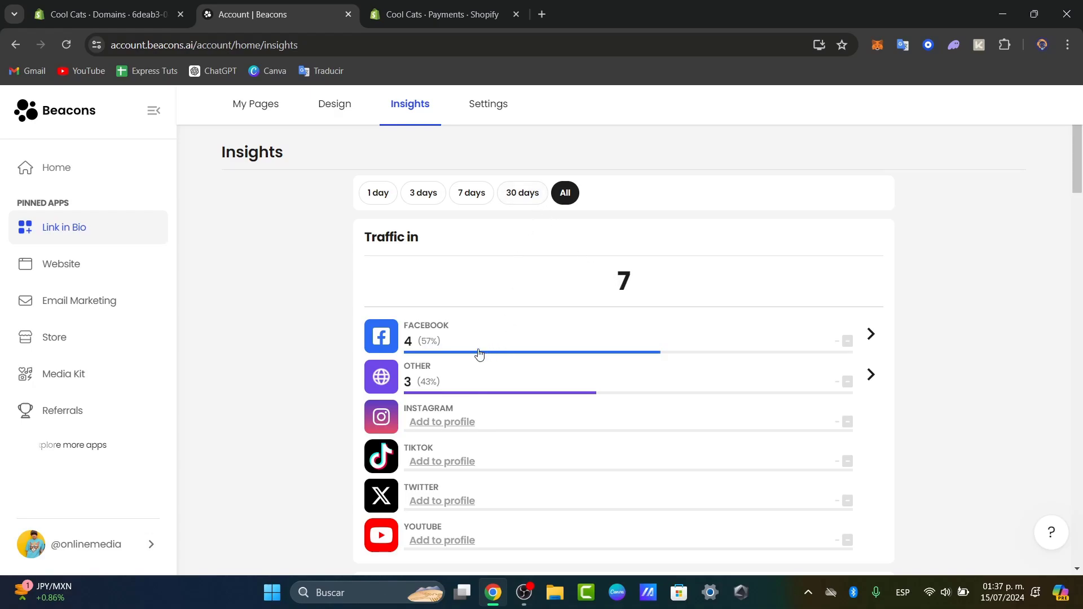
Filter Insights to Facebook traffic and review it: 1 view, 0 clicks, 0.0% CTR, no transactions.
scroll(581, 389, "down", 10)
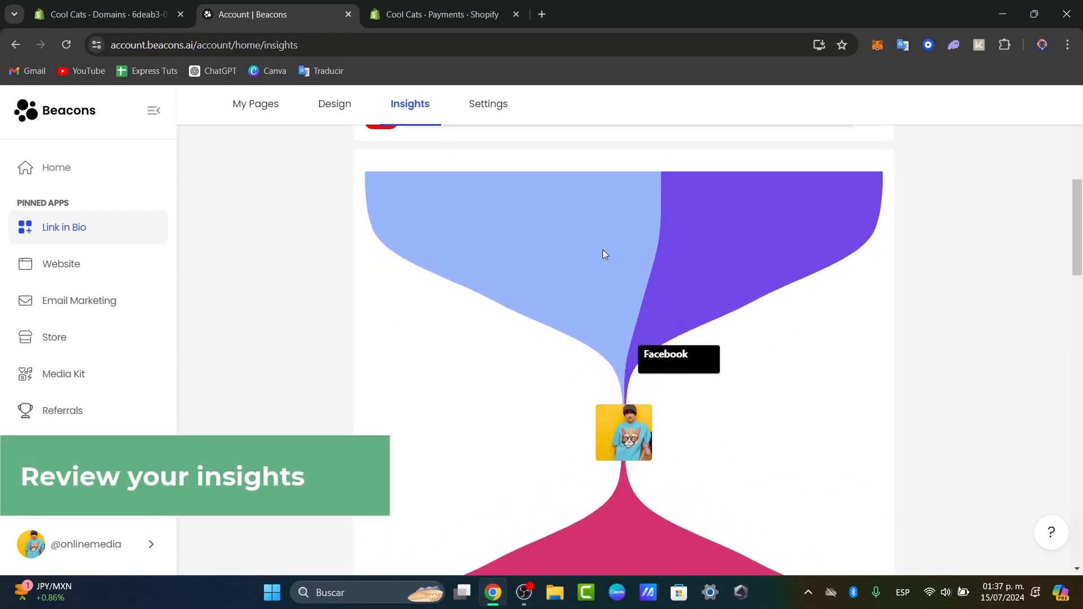
left_click(598, 249)
scroll(677, 278, "down", 3)
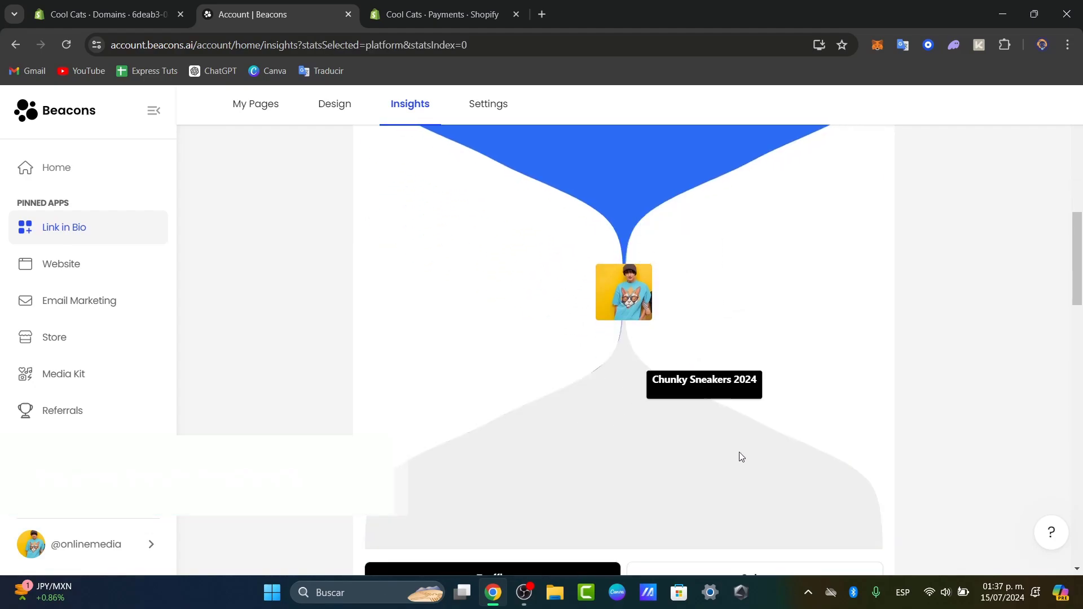
scroll(740, 455, "up", 3)
scroll(654, 337, "up", 5)
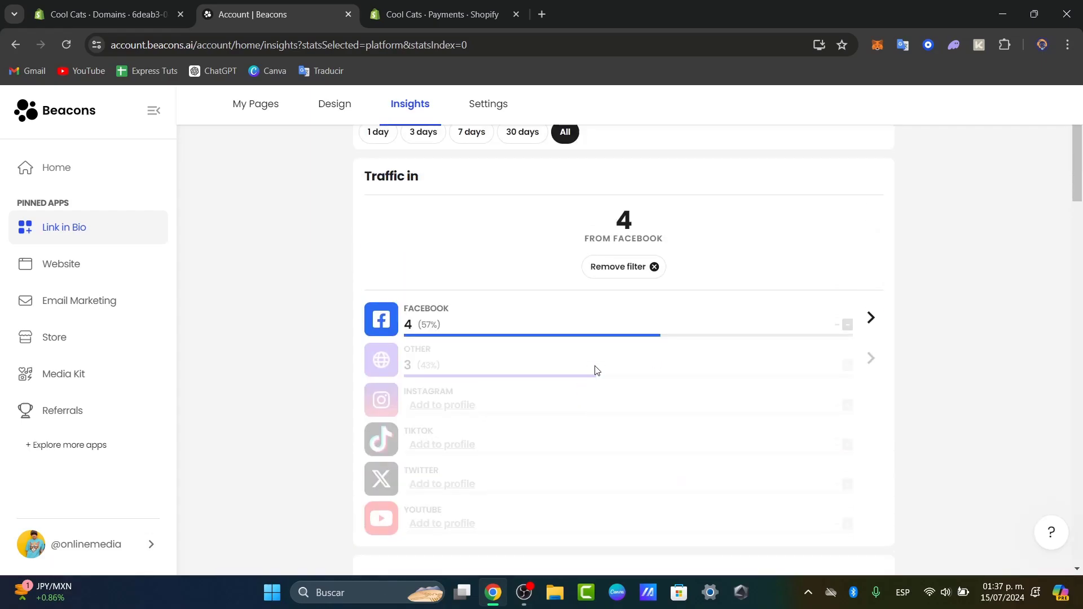
scroll(597, 372, "down", 14)
scroll(598, 372, "down", 4)
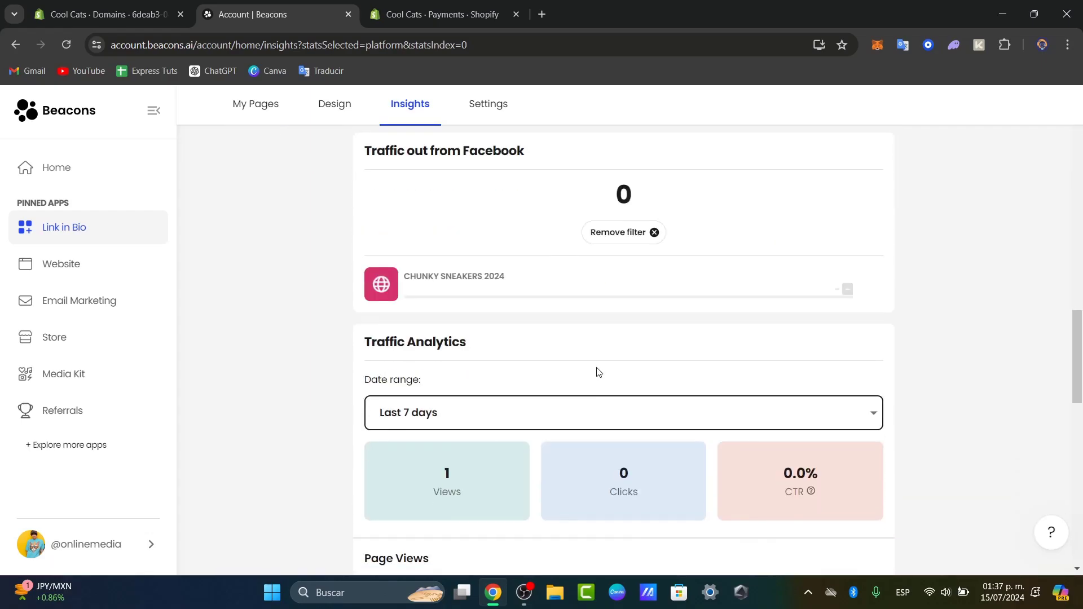
scroll(599, 373, "down", 5)
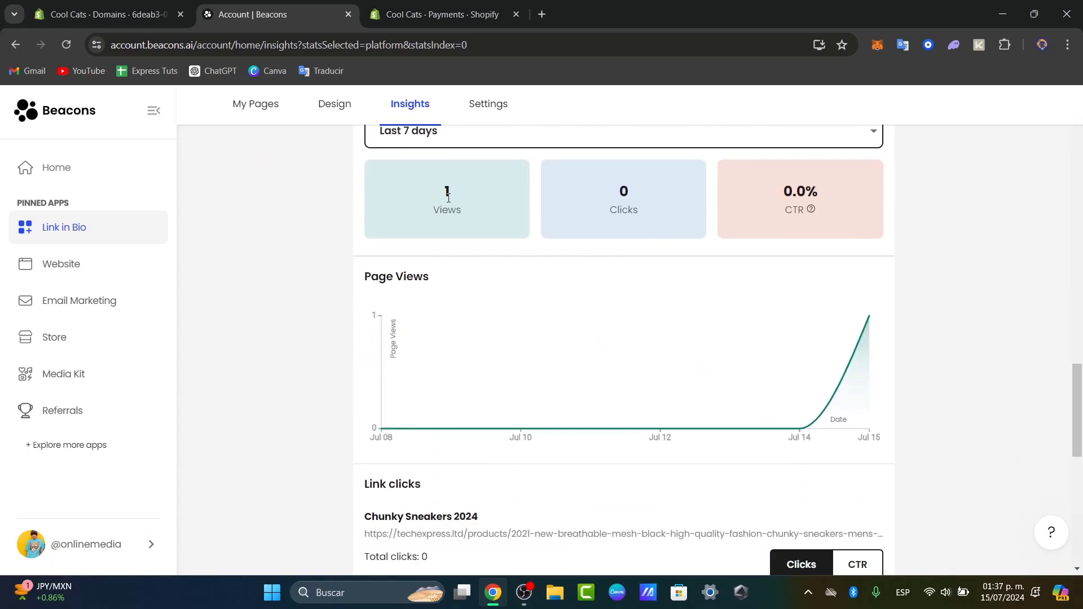
scroll(867, 361, "down", 4)
scroll(464, 353, "down", 6)
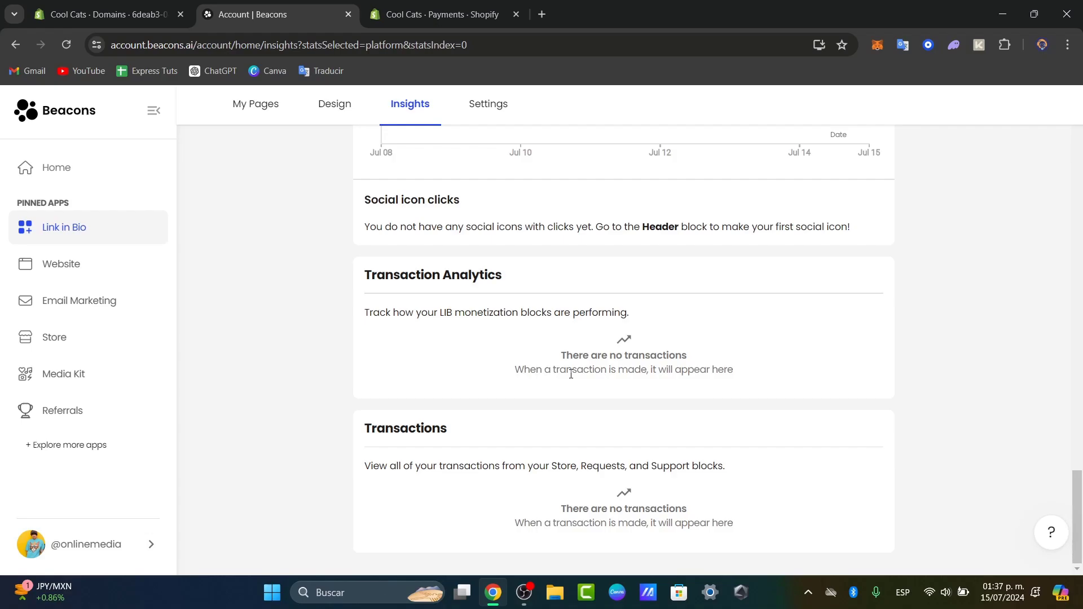
scroll(571, 375, "up", 15)
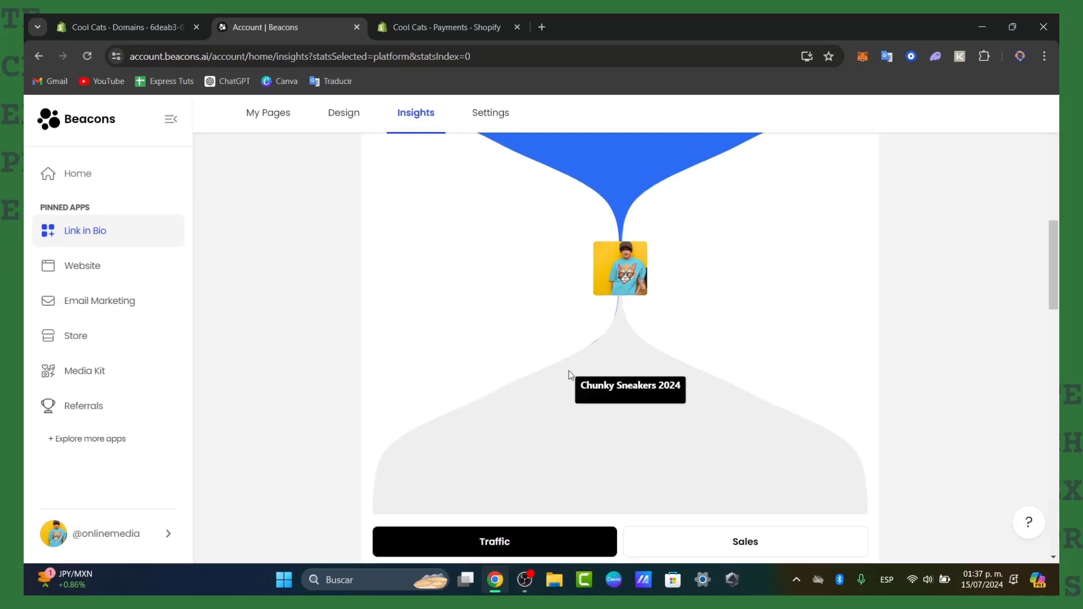
Return to the Home dashboard, dismiss the affiliate popup, and start creating a digital product.
scroll(431, 375, "up", 5)
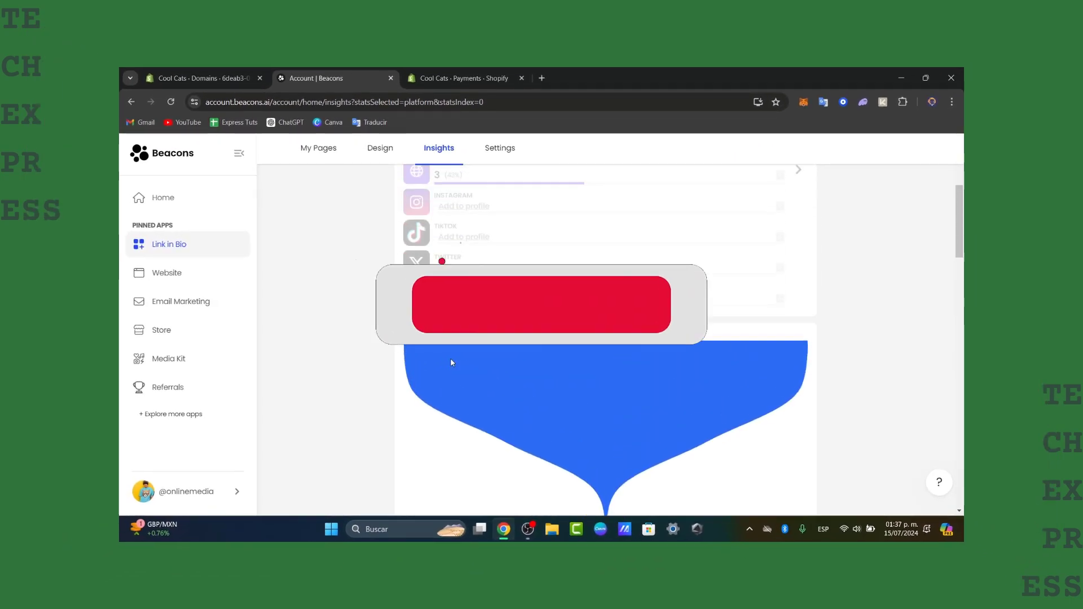
scroll(451, 362, "up", 4)
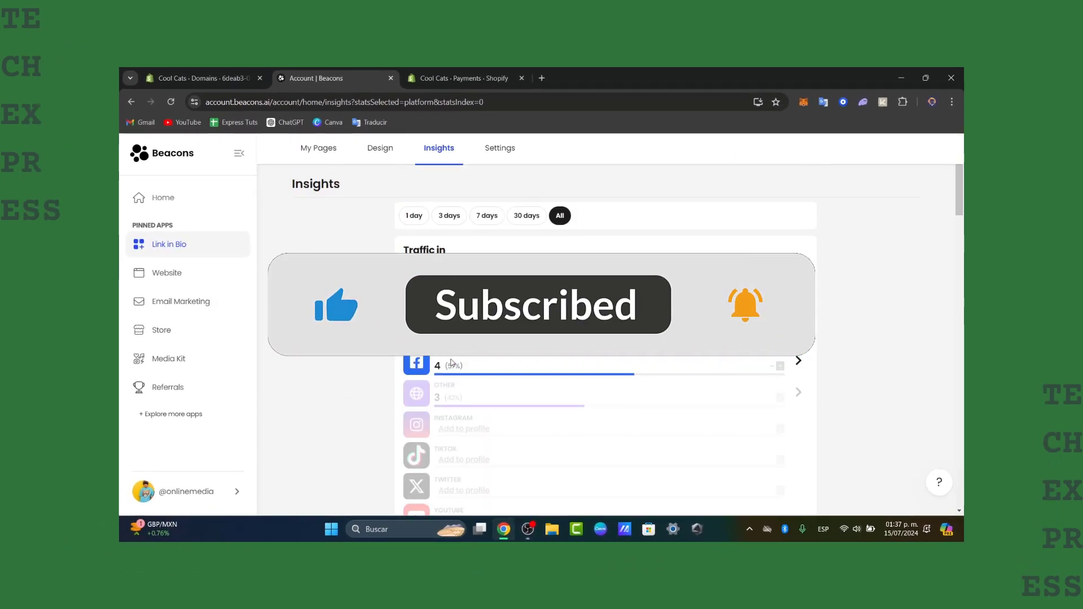
left_click(181, 199)
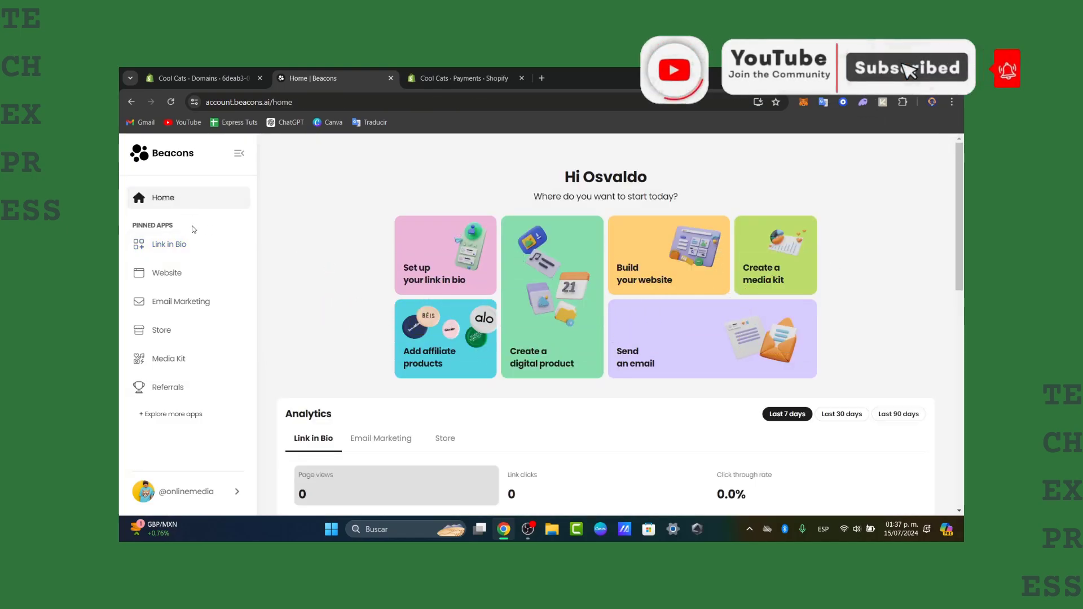
left_click(451, 339)
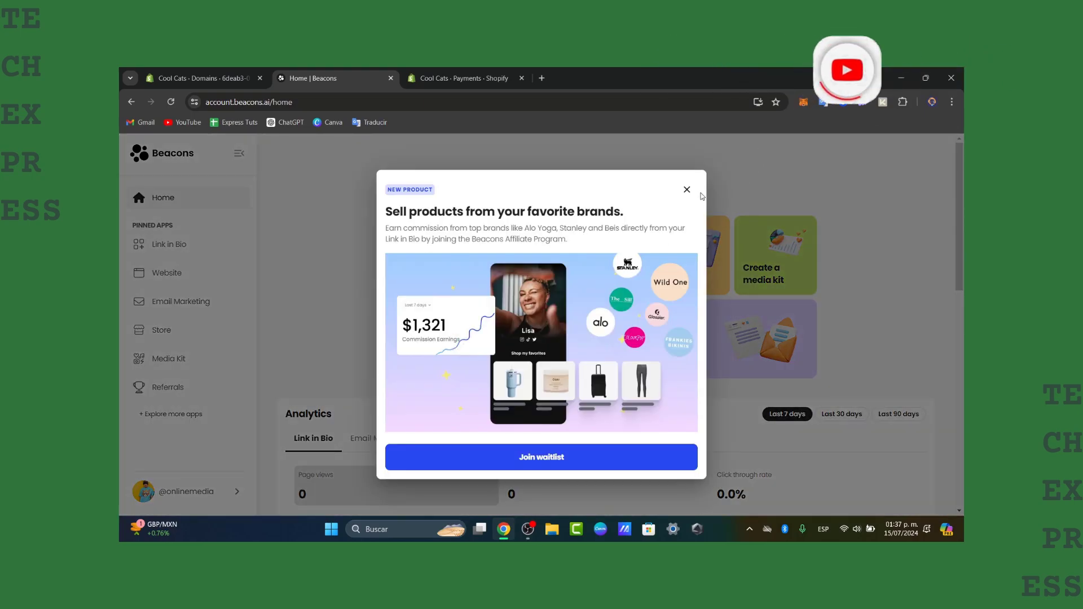
left_click(687, 189)
left_click(548, 307)
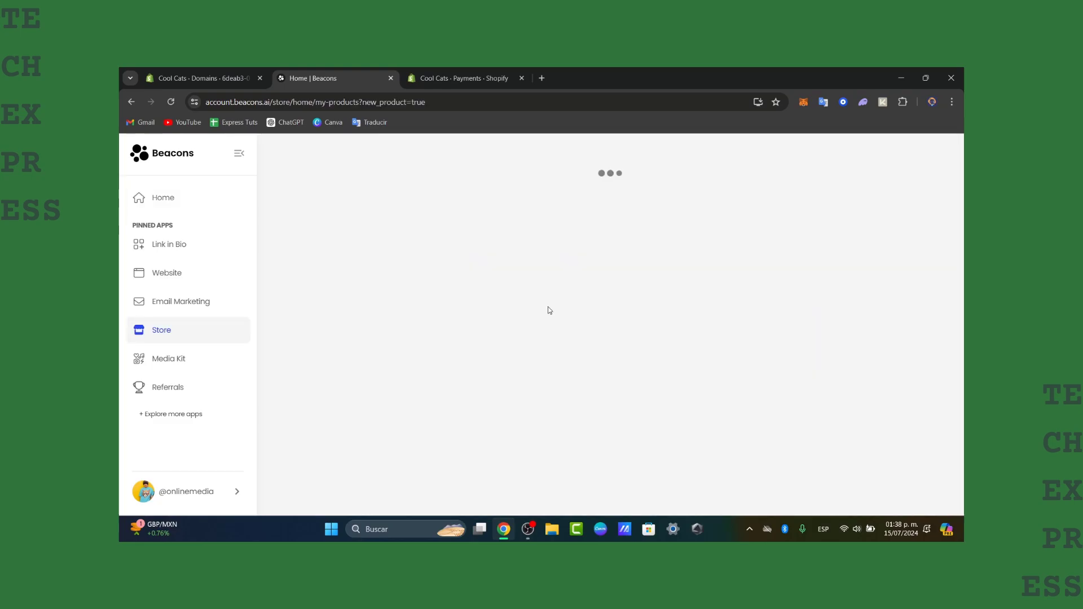